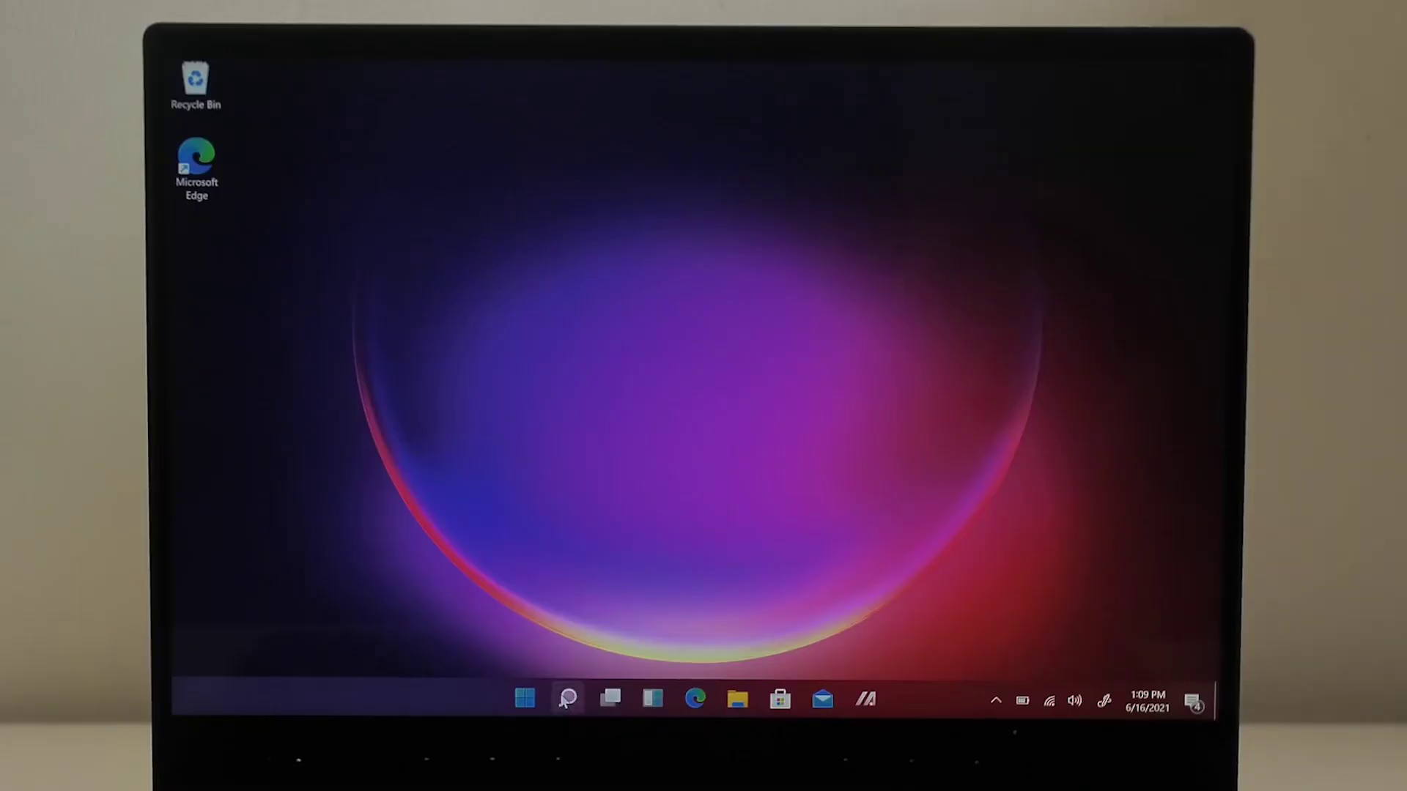
{"action": "left_click", "coordinate": [567, 698]}
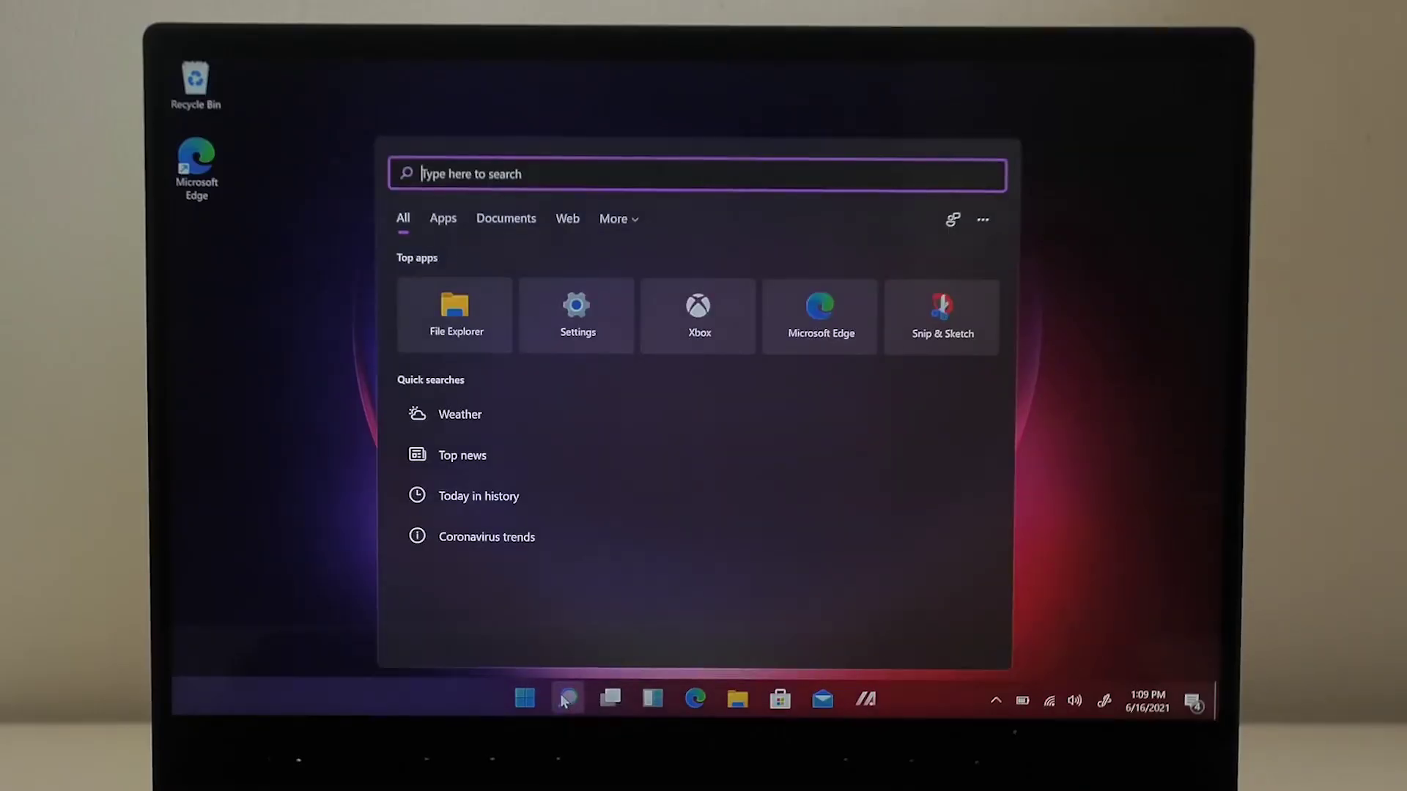
{"action": "left_click", "coordinate": [560, 693]}
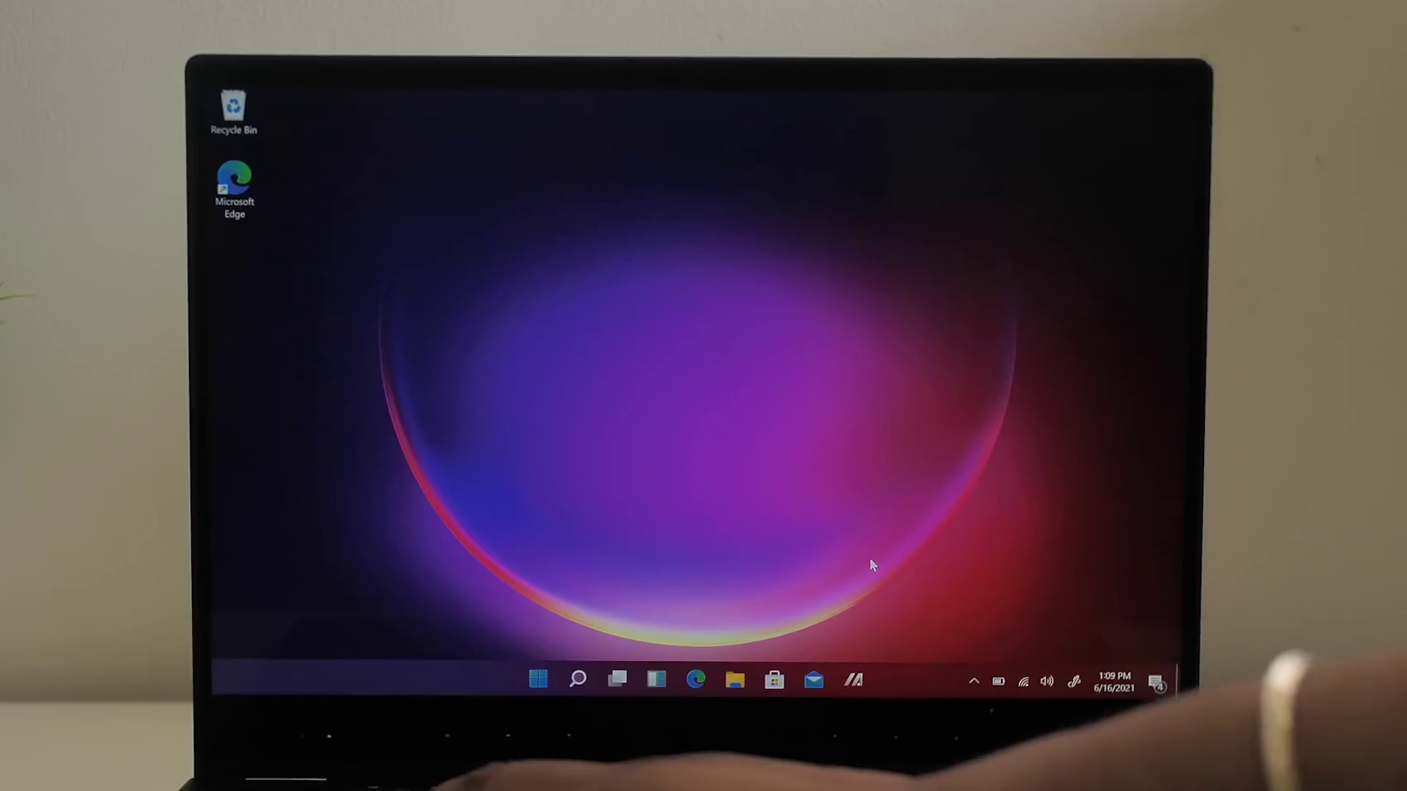
{"action": "key", "text": "super"}
{"action": "type", "text": "sto"}
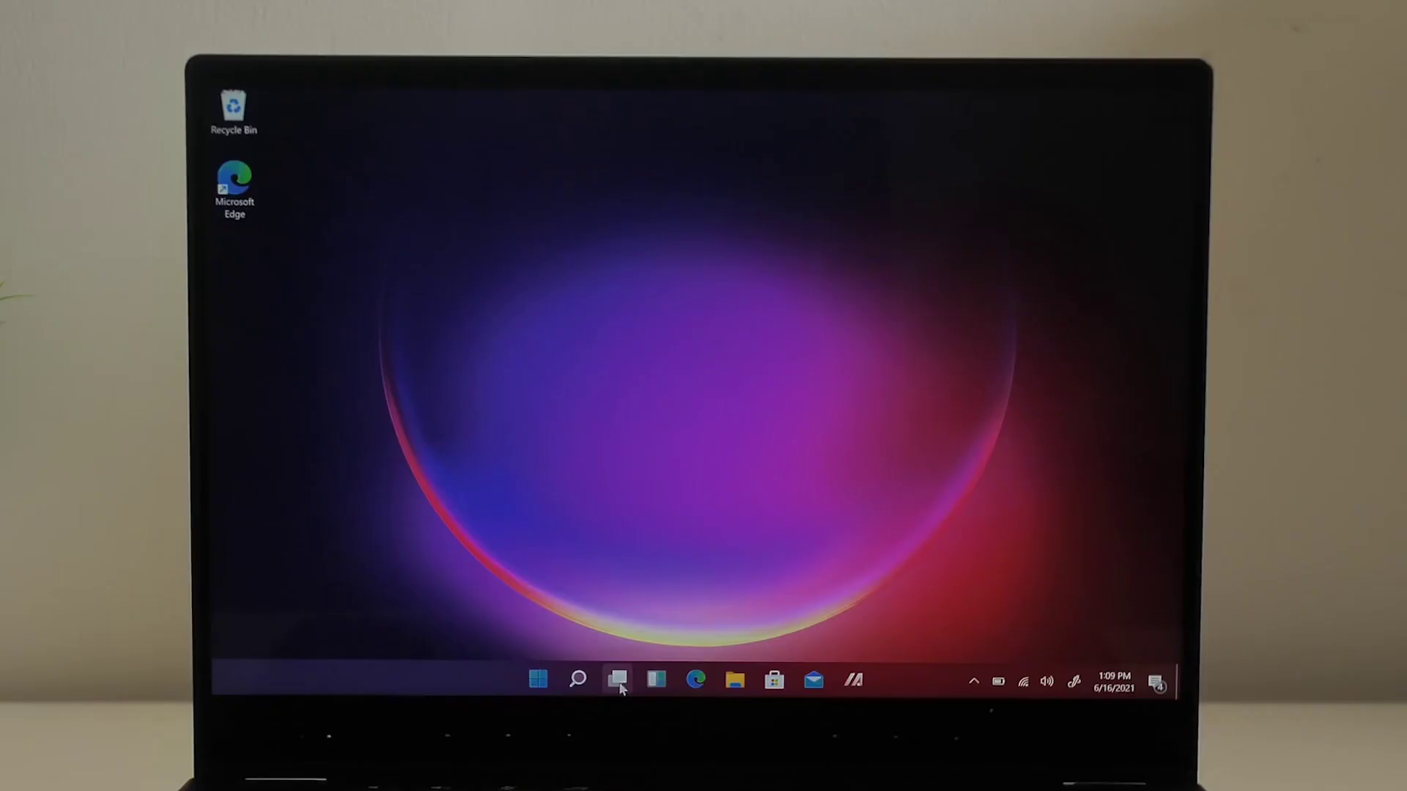
{"action": "mouse_move", "coordinate": [619, 685]}
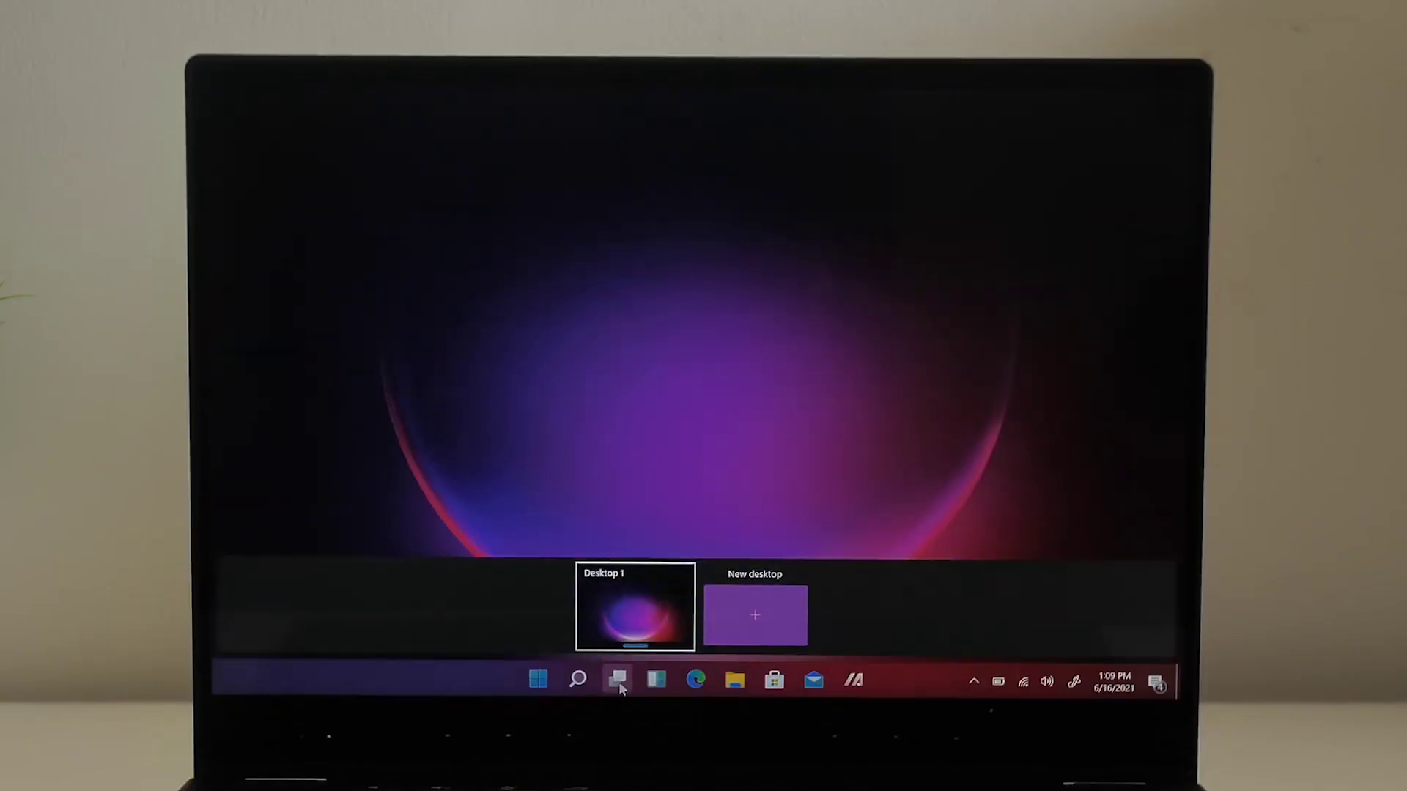
{"action": "left_click", "coordinate": [657, 680]}
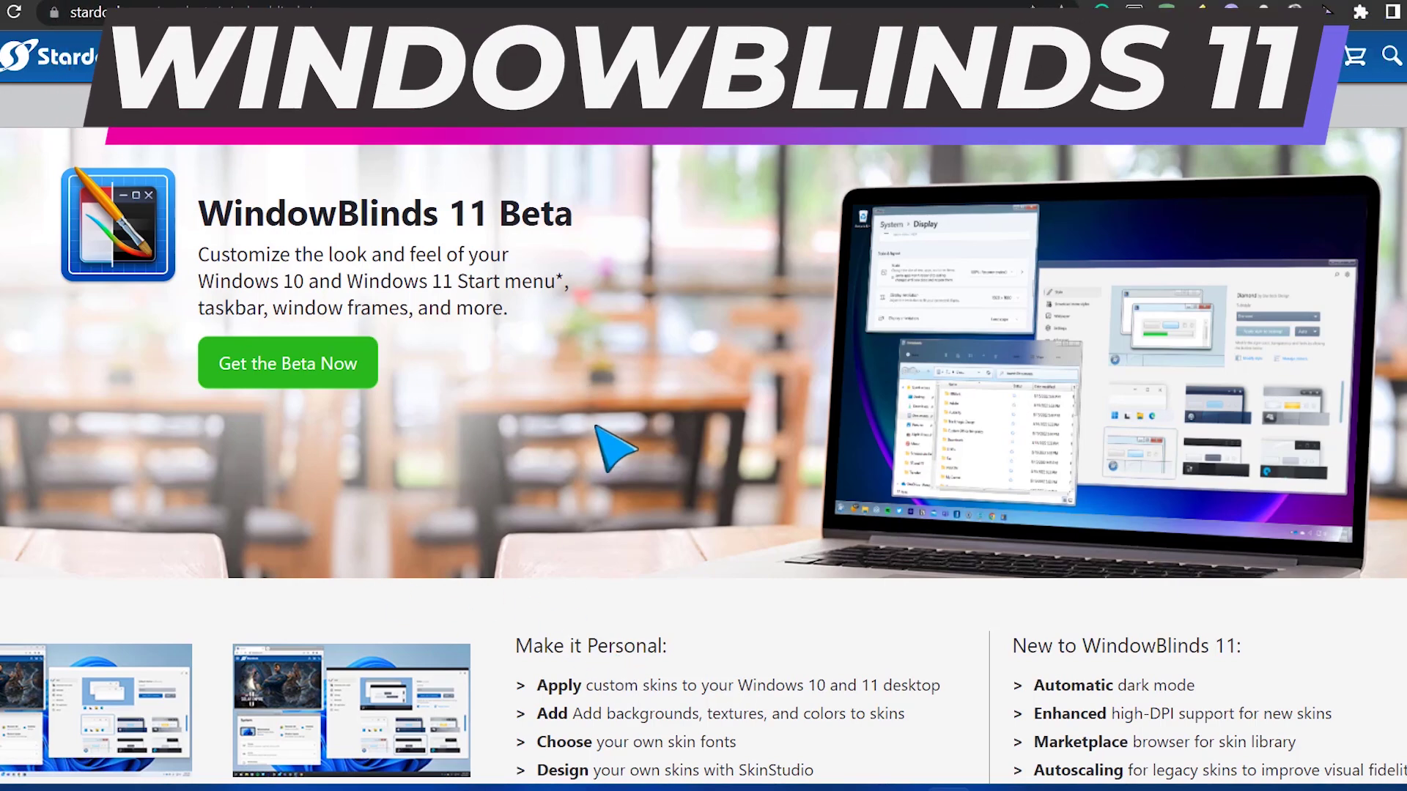
Review the WindowBlinds 11 product page, covering its customization options, features, skin styles and skin creation tools
{"action": "scroll", "coordinate": [597, 428], "scroll_direction": "down", "scroll_amount": 3}
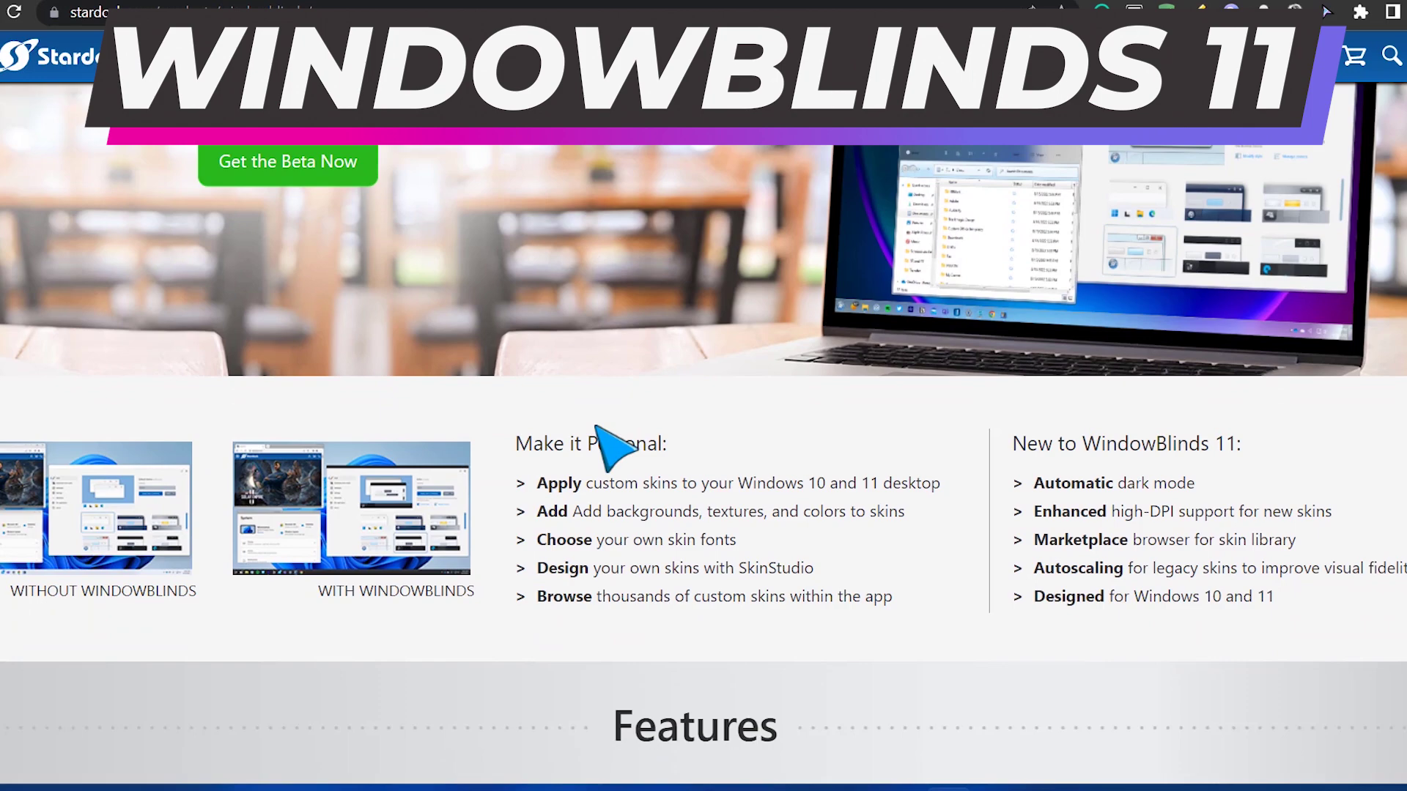
{"action": "scroll", "coordinate": [933, 666], "scroll_direction": "down", "scroll_amount": 9}
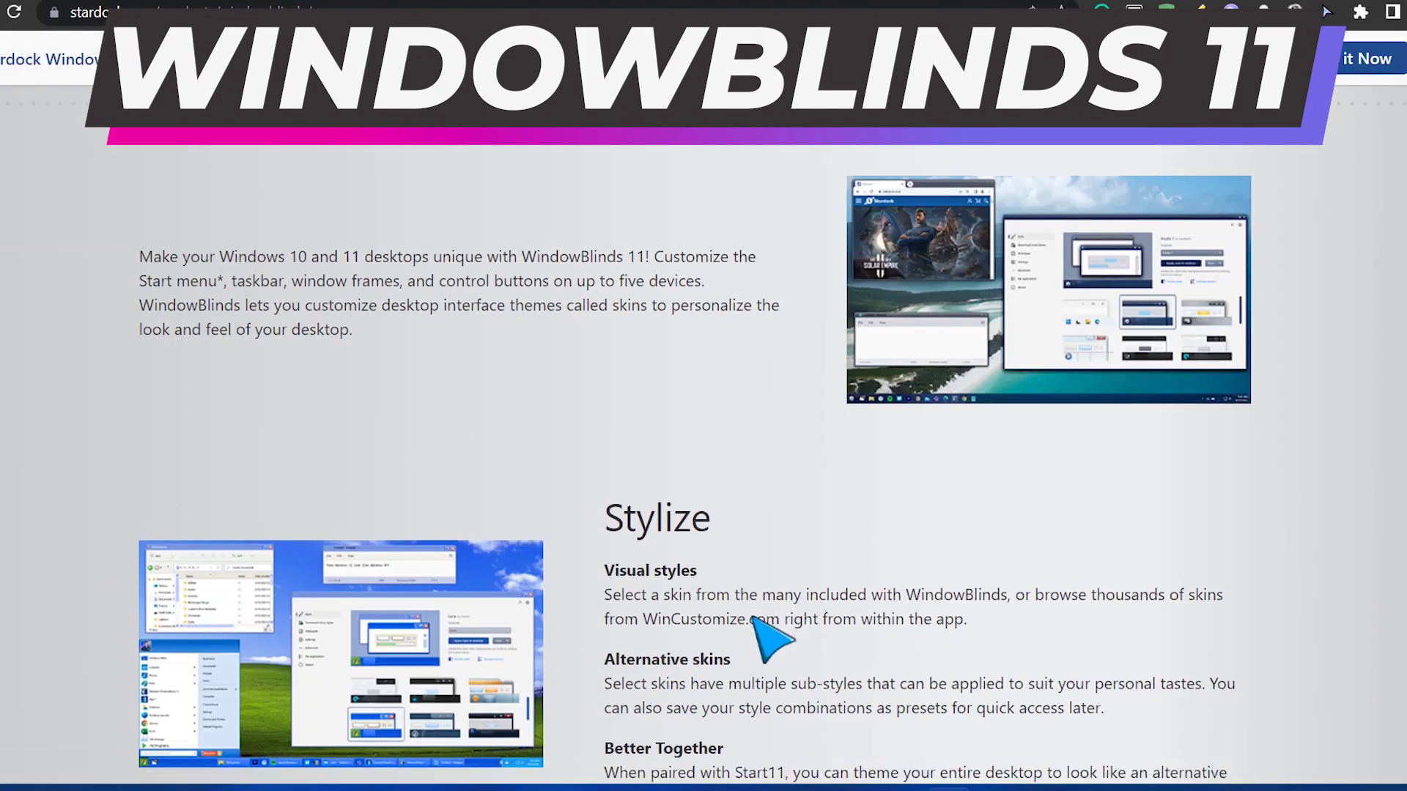
{"action": "scroll", "coordinate": [752, 619], "scroll_direction": "down", "scroll_amount": 20}
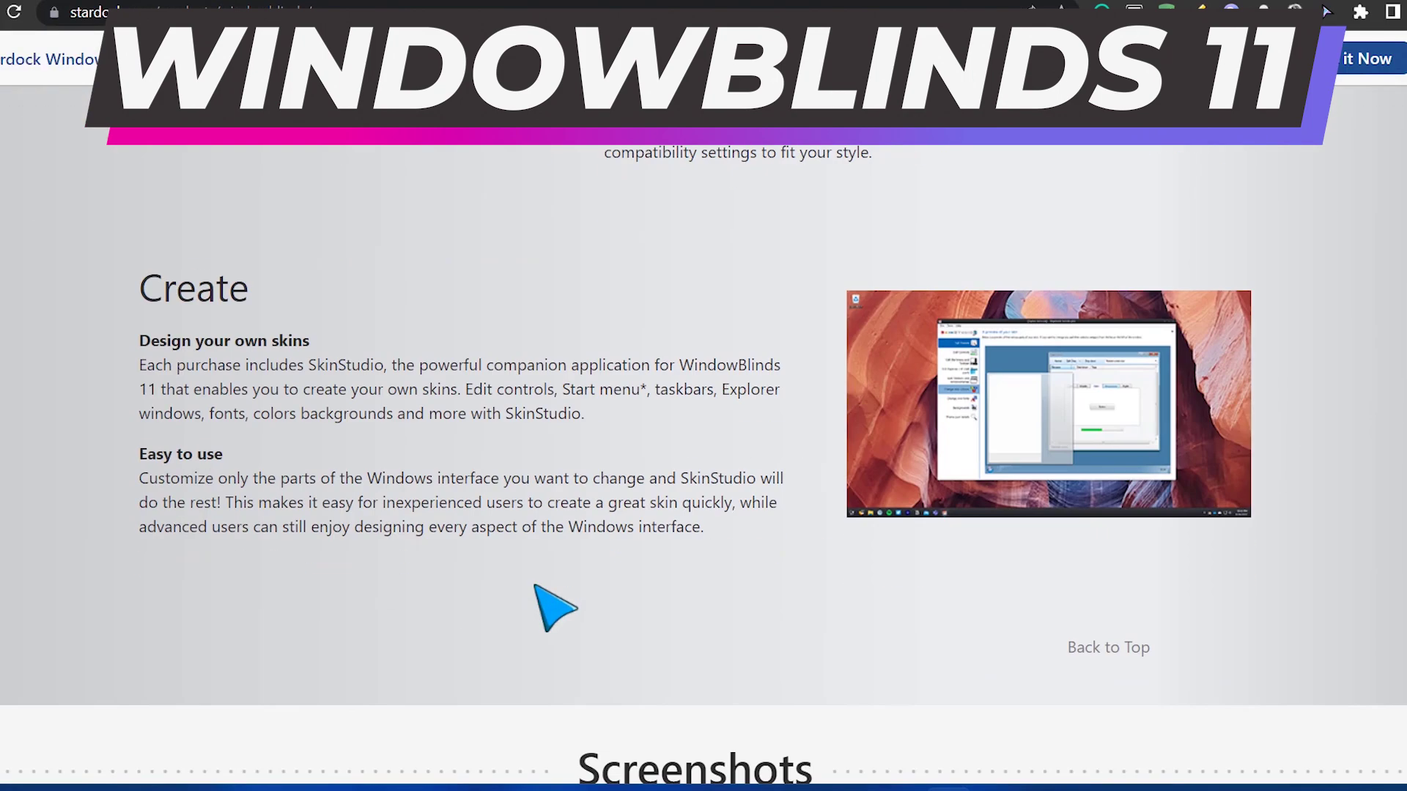
{"action": "scroll", "coordinate": [535, 586], "scroll_direction": "down", "scroll_amount": 6}
{"action": "scroll", "coordinate": [616, 559], "scroll_direction": "up", "scroll_amount": 20}
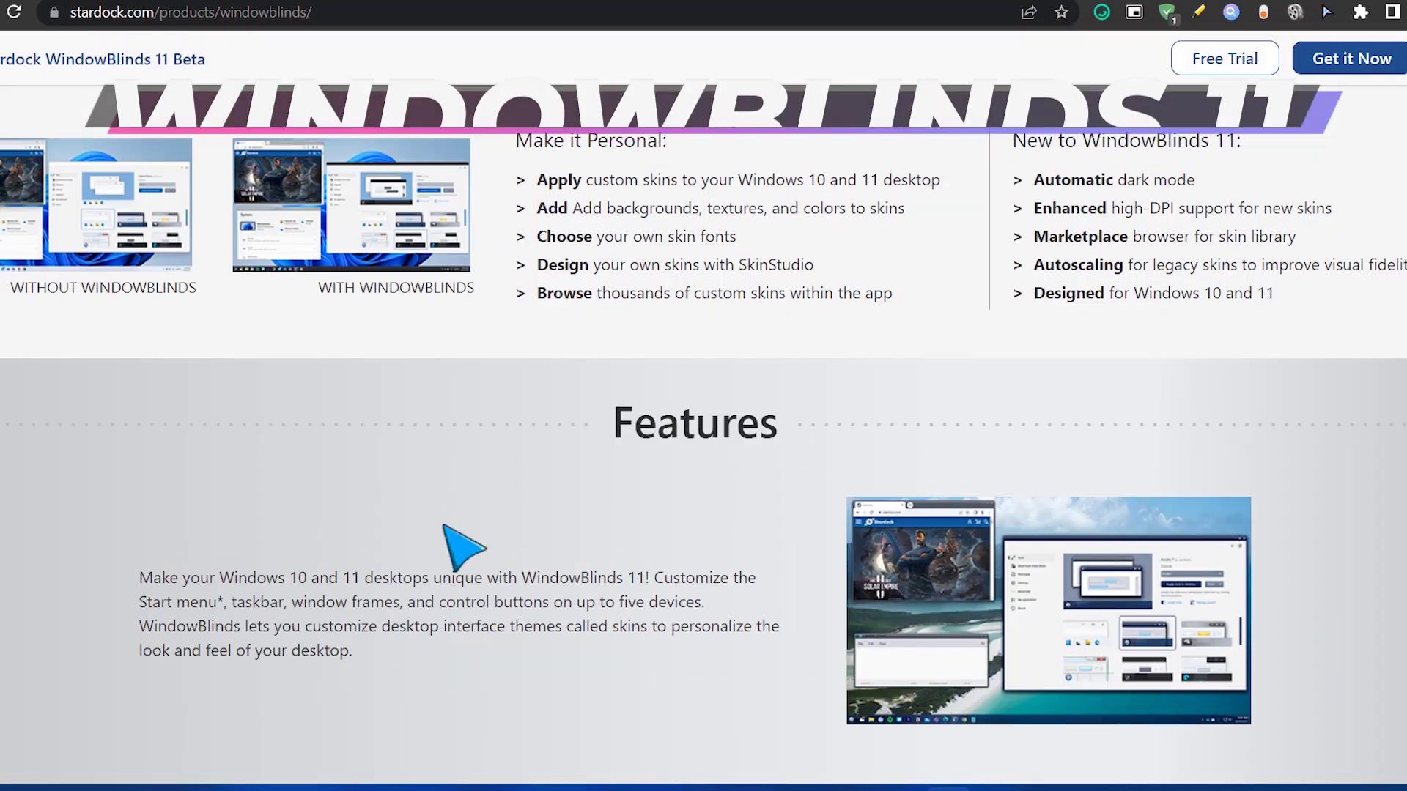
{"action": "scroll", "coordinate": [443, 526], "scroll_direction": "up", "scroll_amount": 6}
Open the WindowBlinds 11 Beta download page and examine its price, included installs, free trial option and system requirements
{"action": "left_click", "coordinate": [354, 389]}
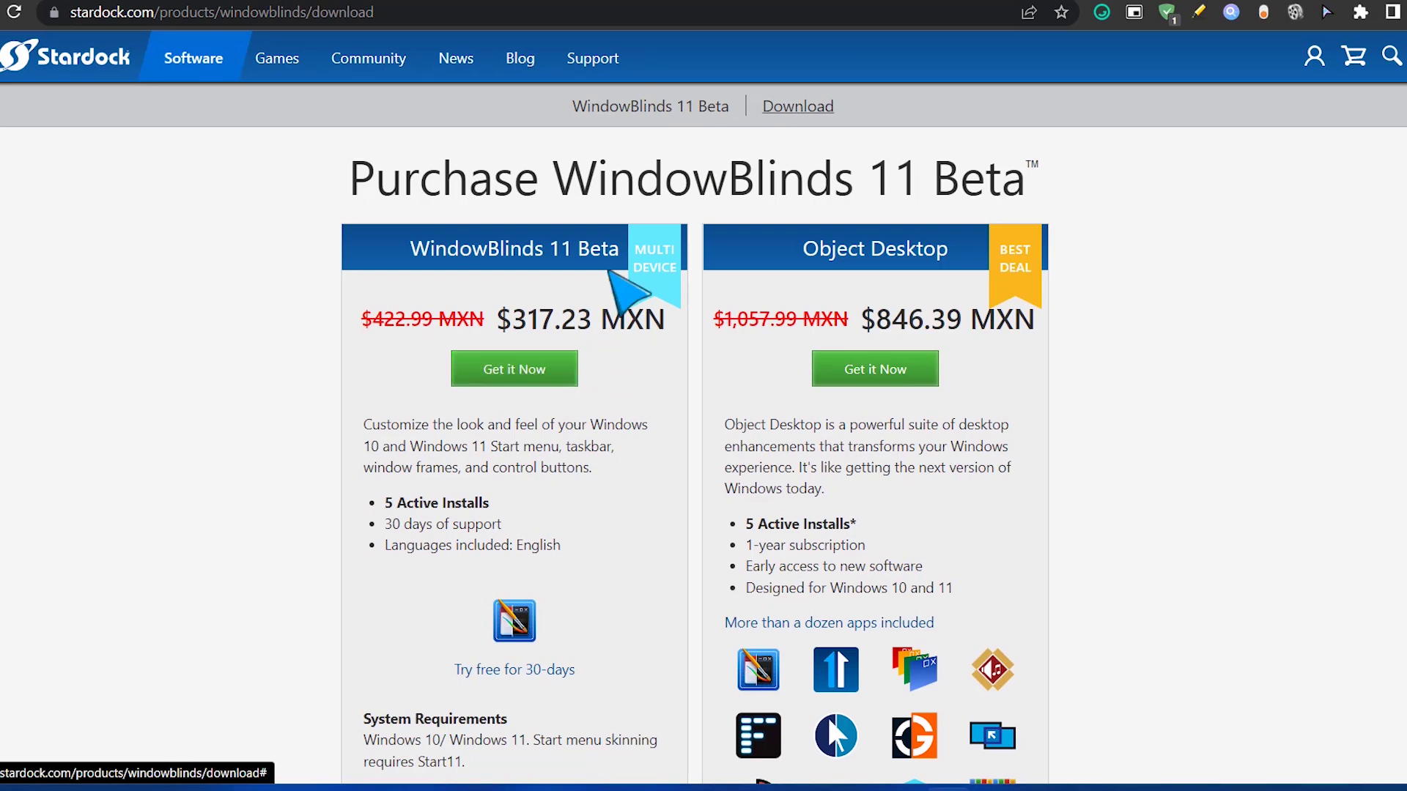
{"action": "left_click_drag", "start_coordinate": [513, 320], "coordinate": [664, 322]}
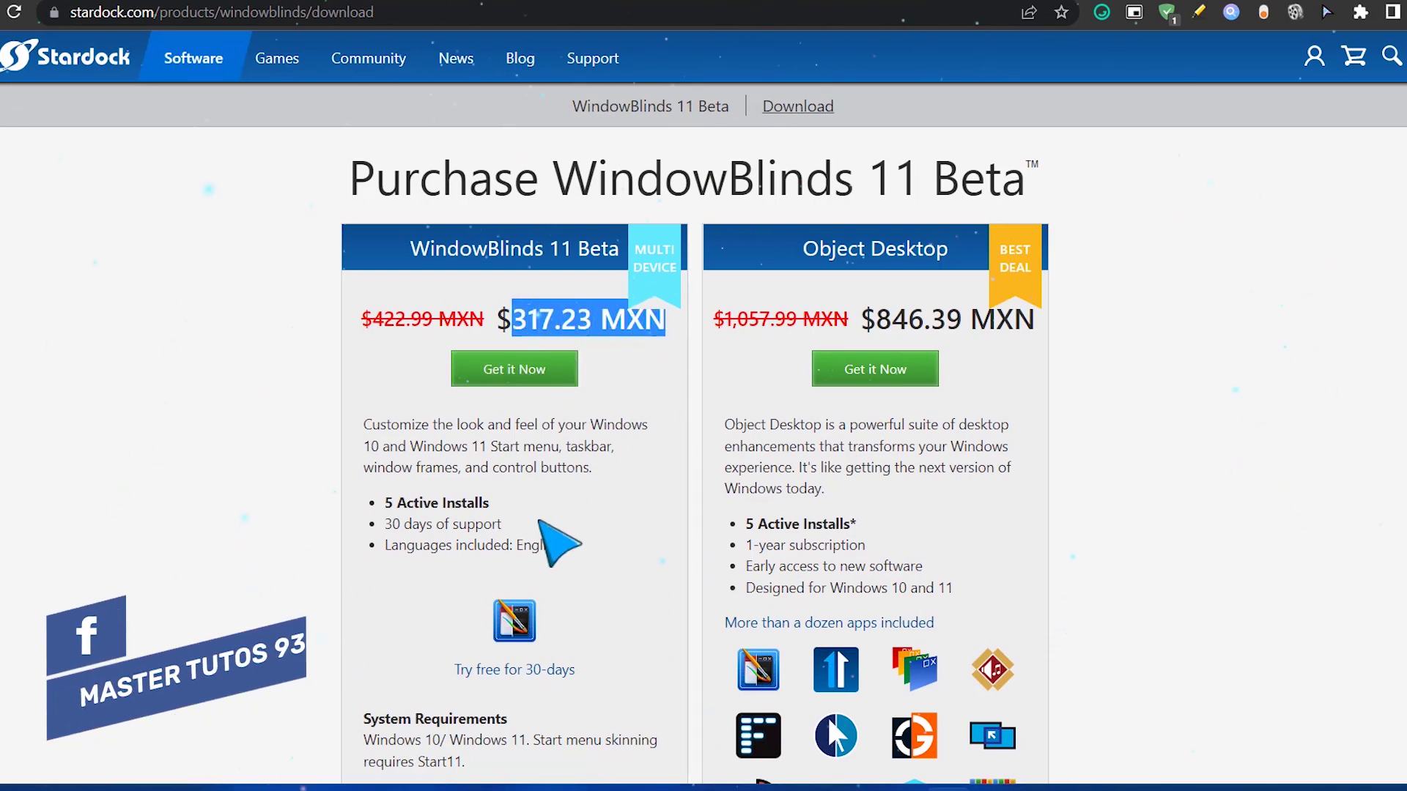
{"action": "scroll", "coordinate": [572, 586], "scroll_direction": "down", "scroll_amount": 3}
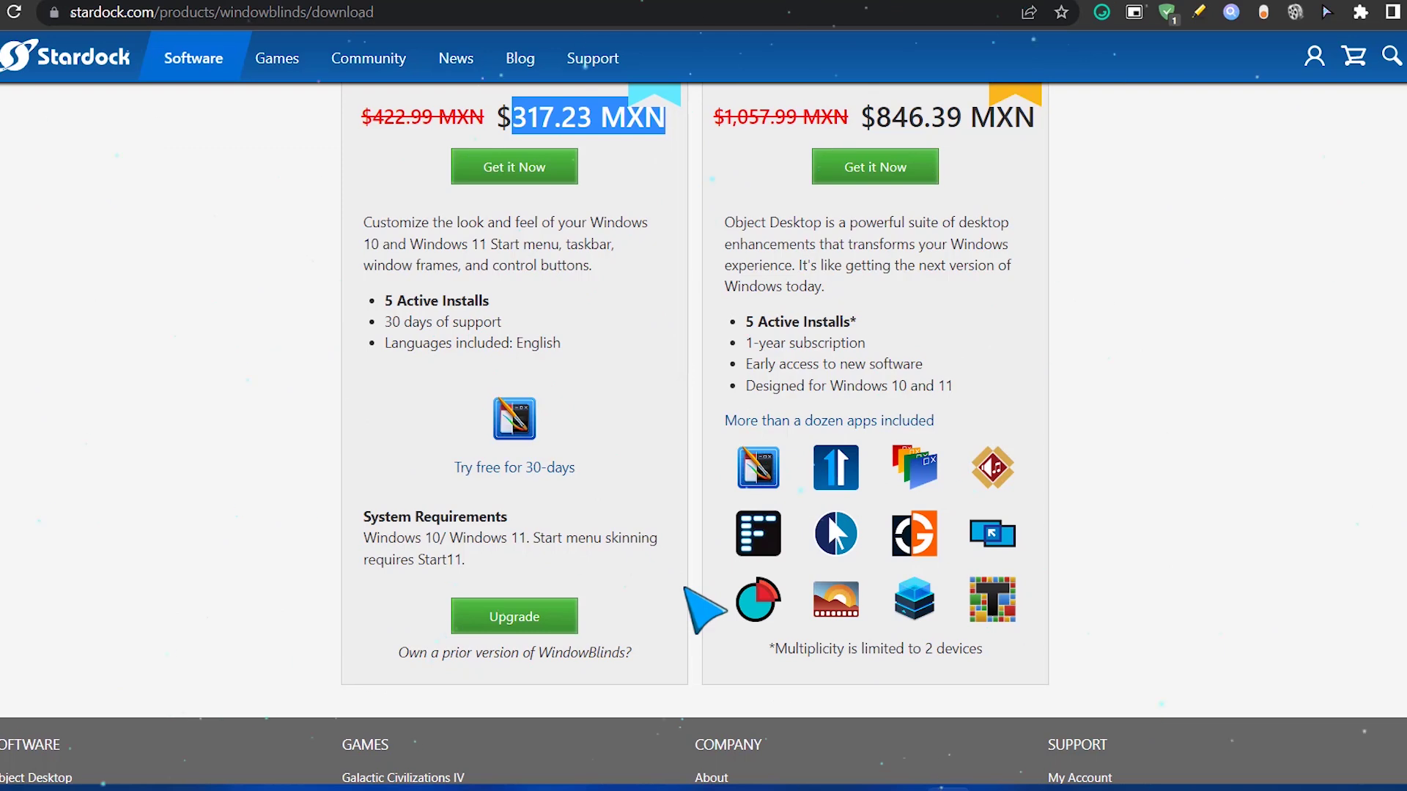
{"action": "scroll", "coordinate": [630, 608], "scroll_direction": "up", "scroll_amount": 3}
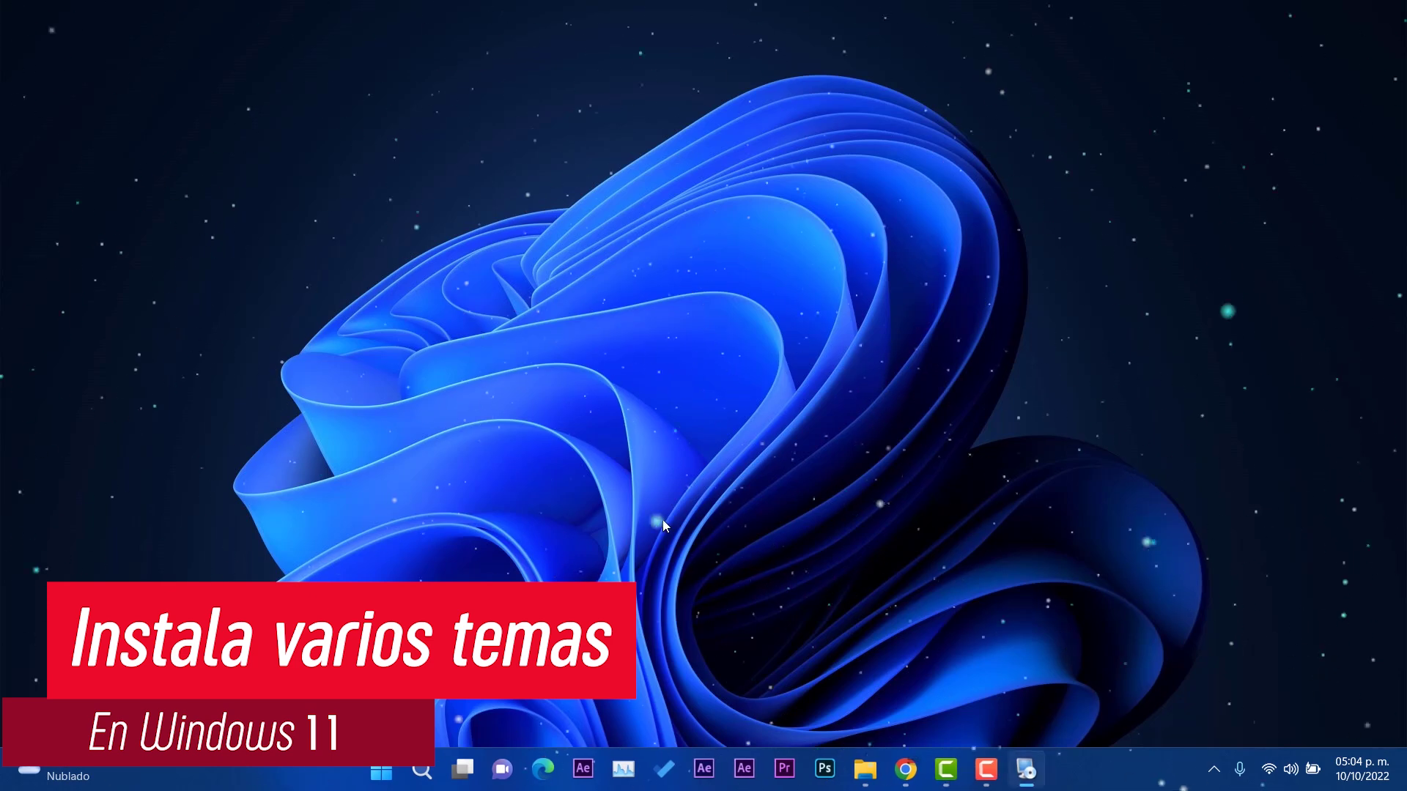
Agree to the license terms in the WindowBlinds 11 setup and proceed with the installation
{"action": "left_click", "coordinate": [579, 491]}
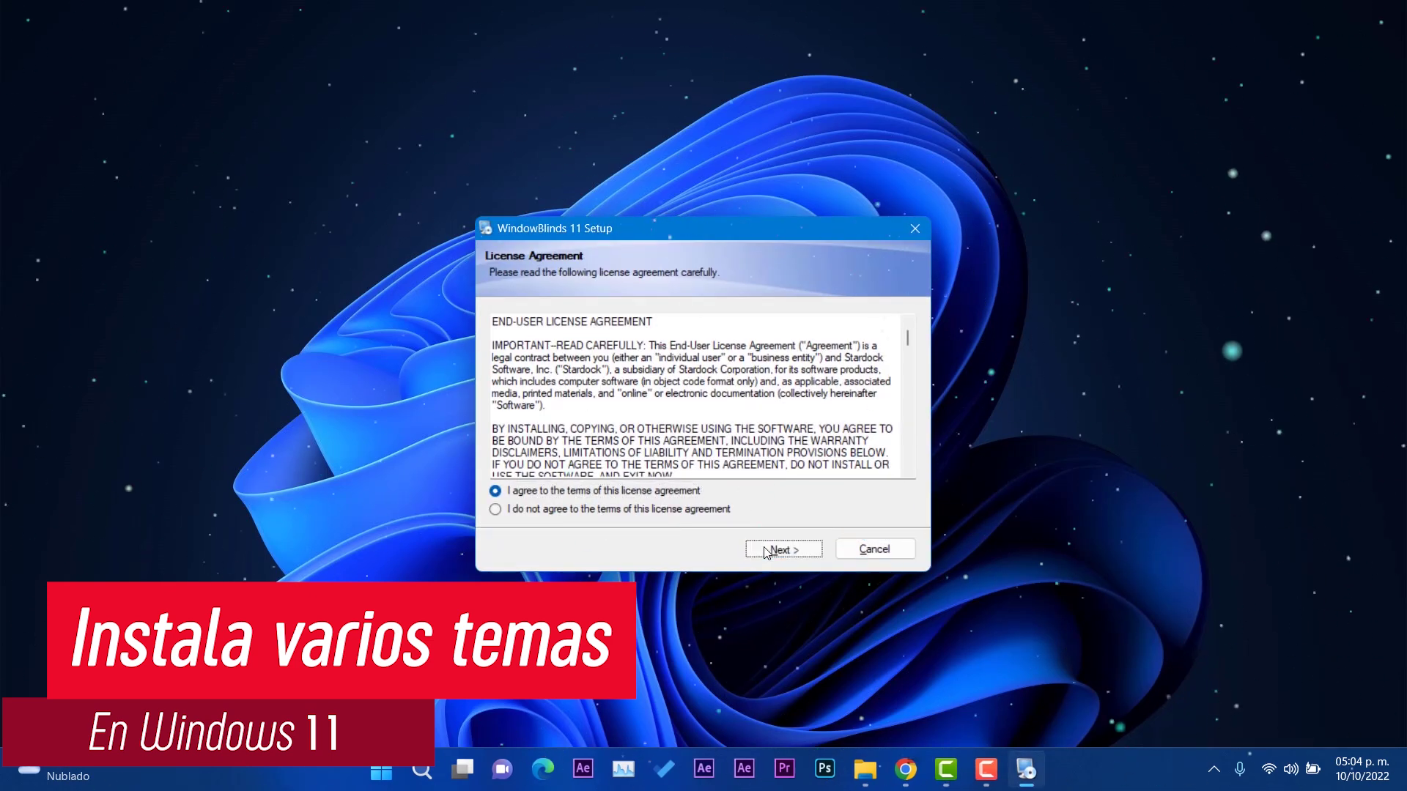
{"action": "left_click", "coordinate": [783, 549]}
{"action": "left_click", "coordinate": [788, 548]}
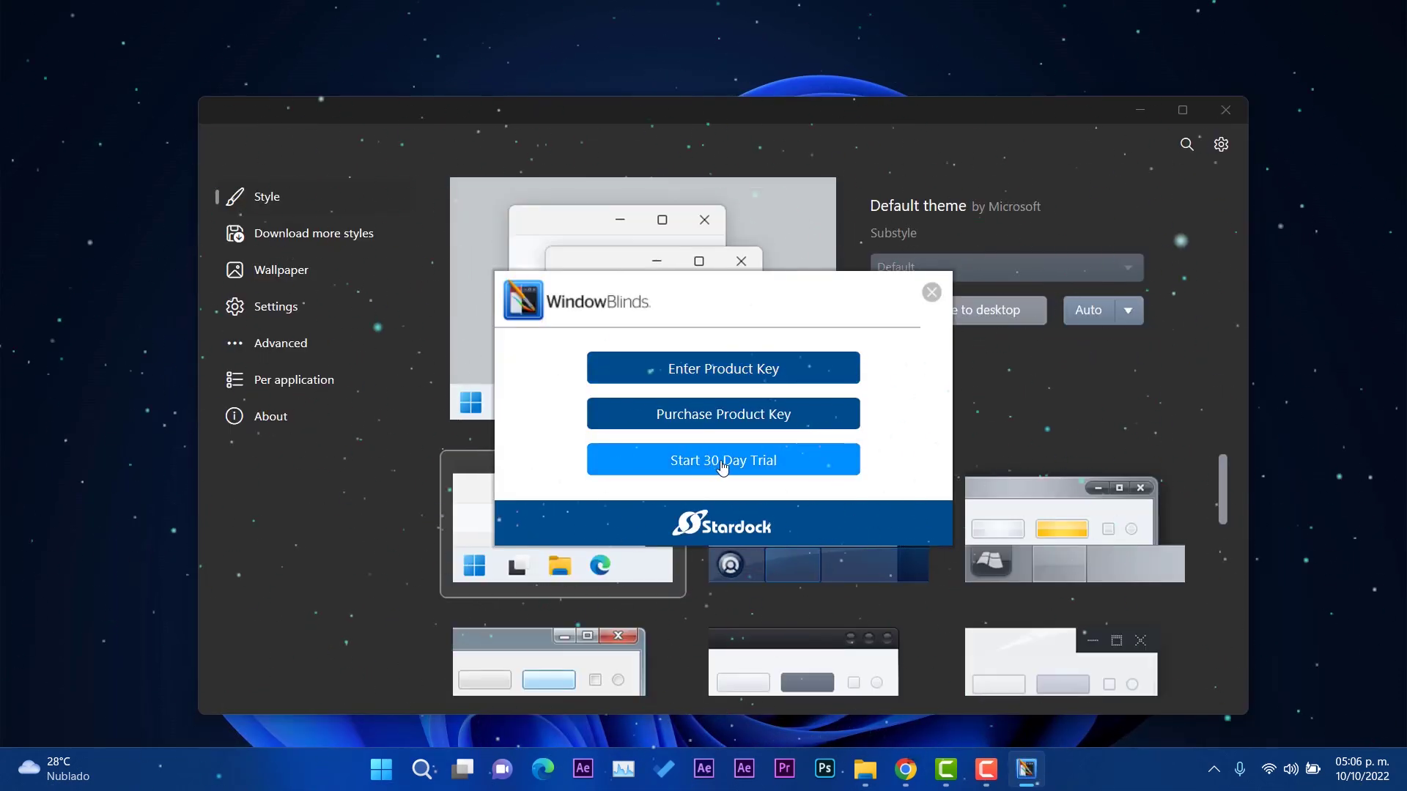
Start the 30-day trial of WindowBlinds and finish its activation
{"action": "left_click", "coordinate": [732, 466]}
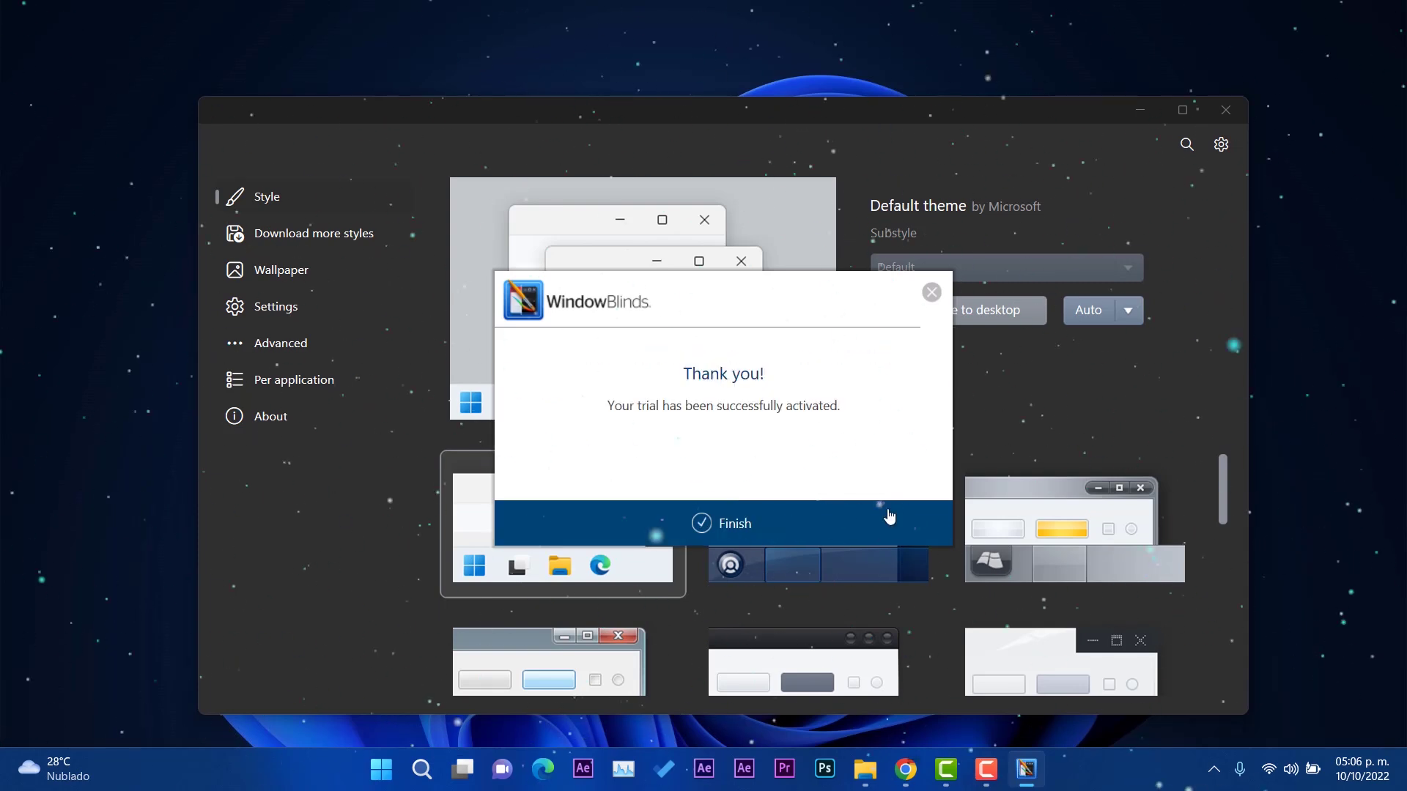
{"action": "left_click", "coordinate": [735, 525]}
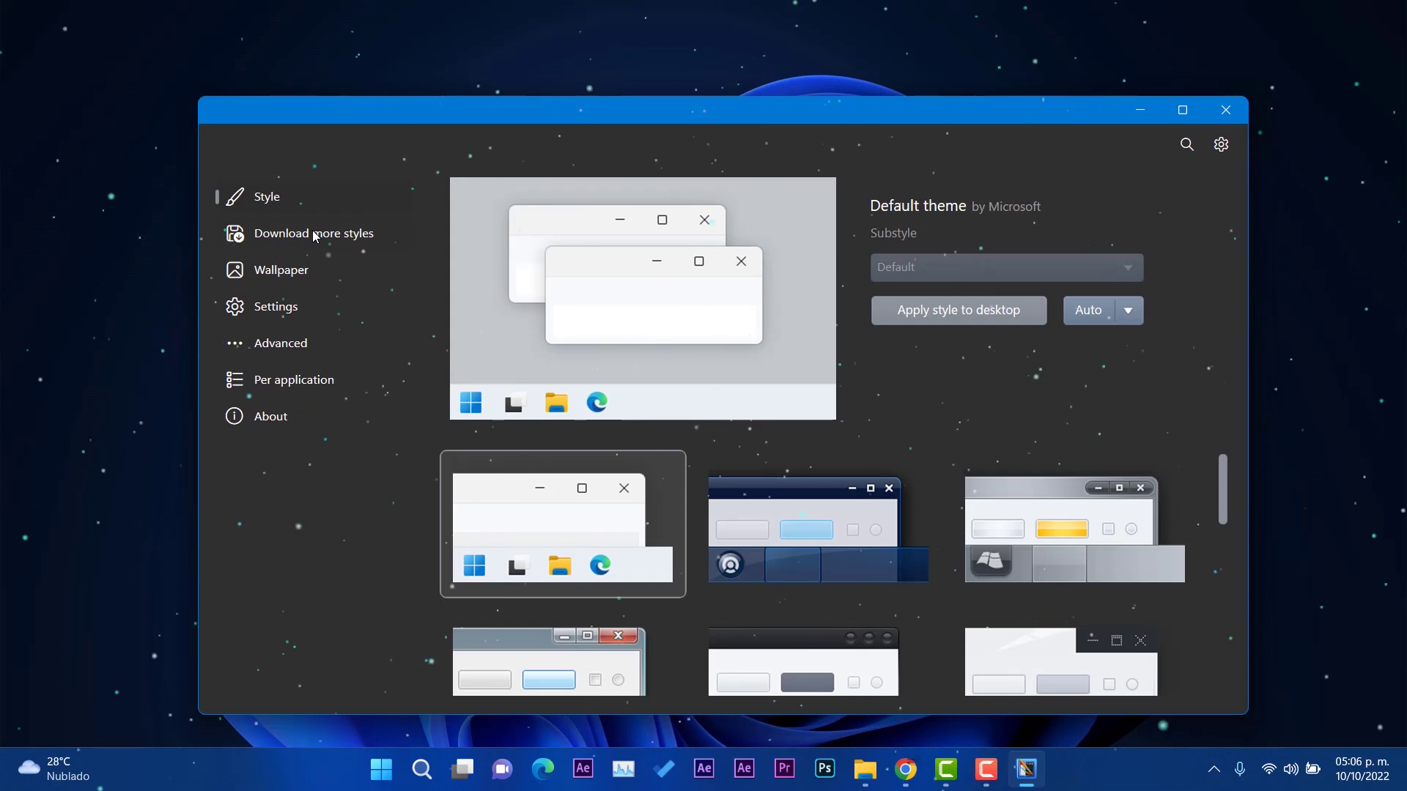
Find the Zender skin among the featured downloadable styles in WindowBlinds and download it
{"action": "left_click", "coordinate": [1218, 144]}
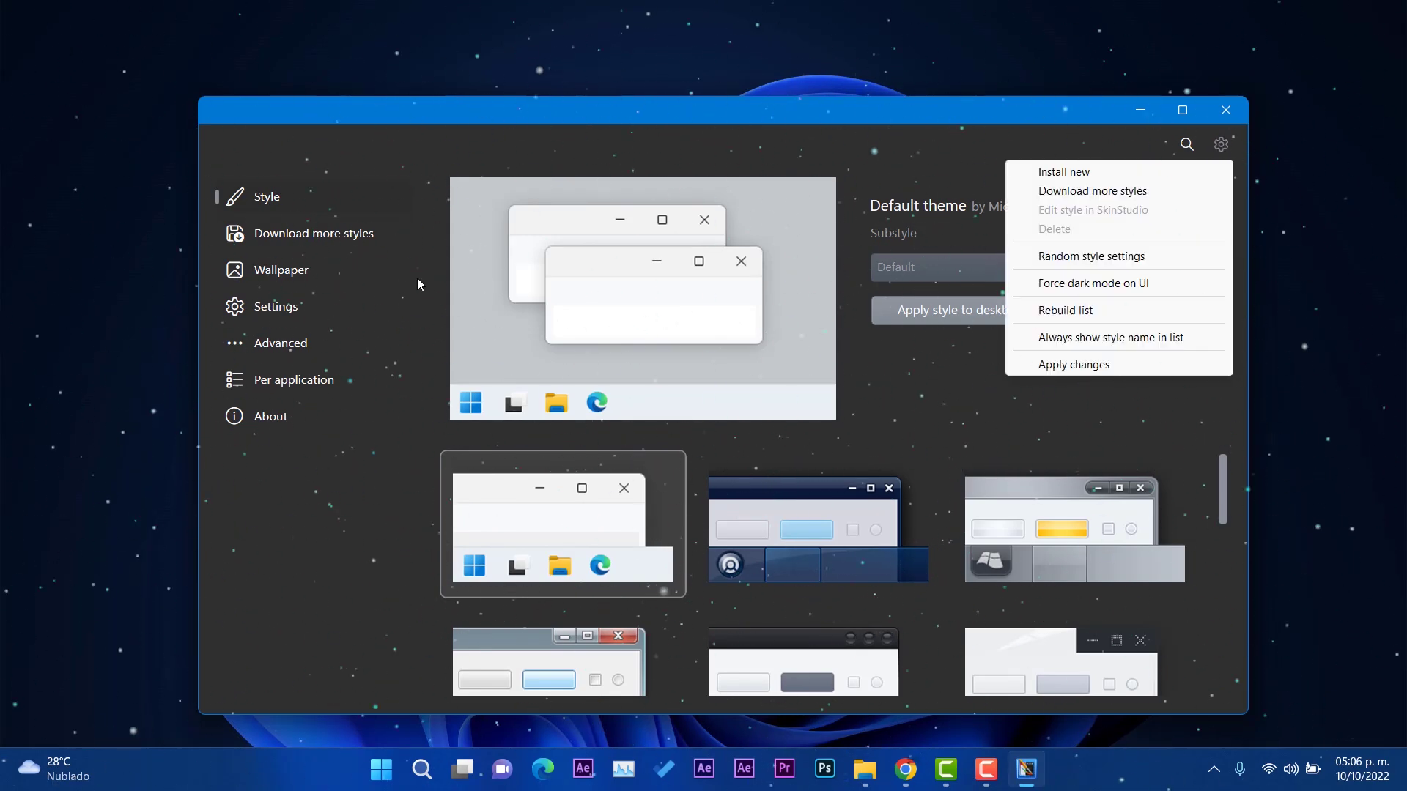
{"action": "left_click", "coordinate": [282, 239]}
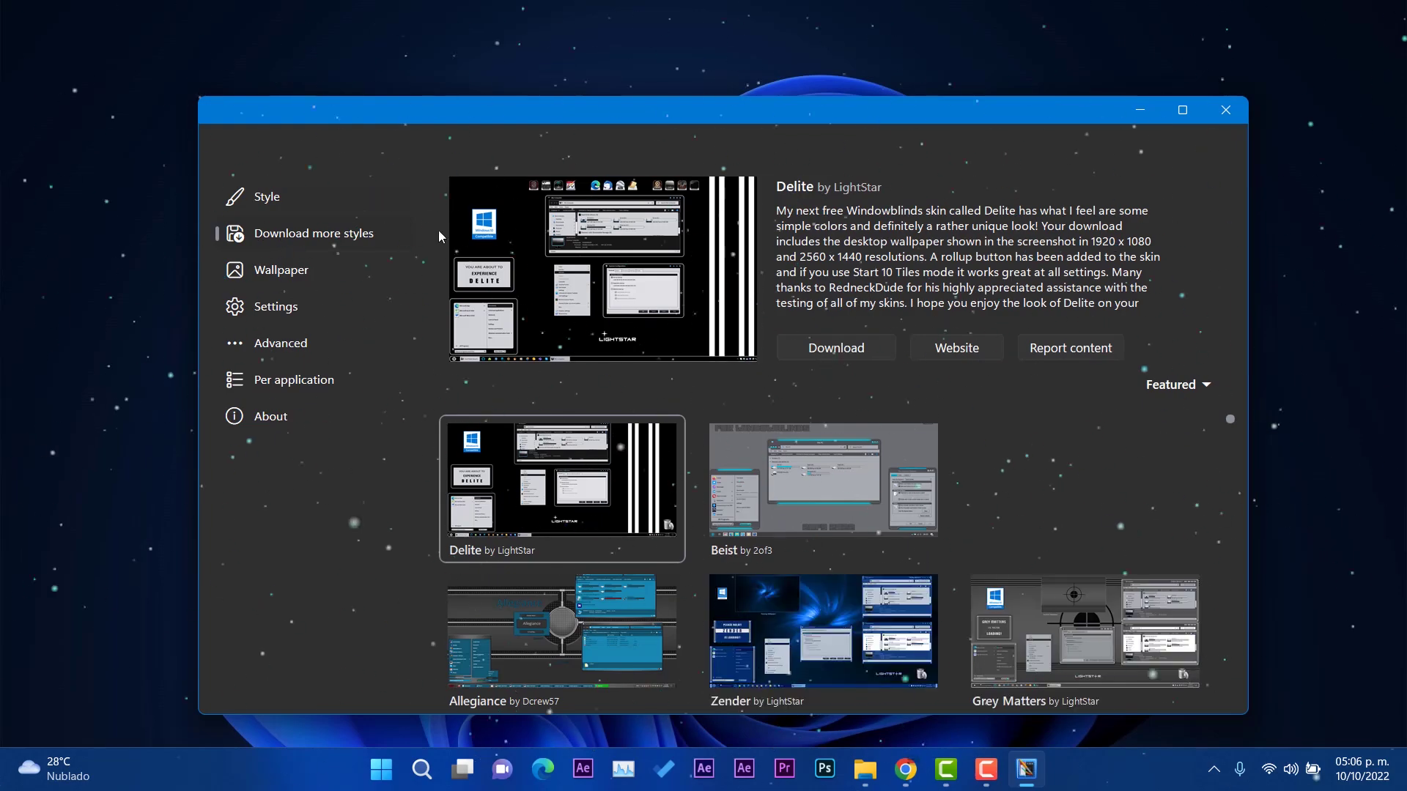
{"action": "left_click", "coordinate": [290, 272]}
{"action": "left_click", "coordinate": [305, 237]}
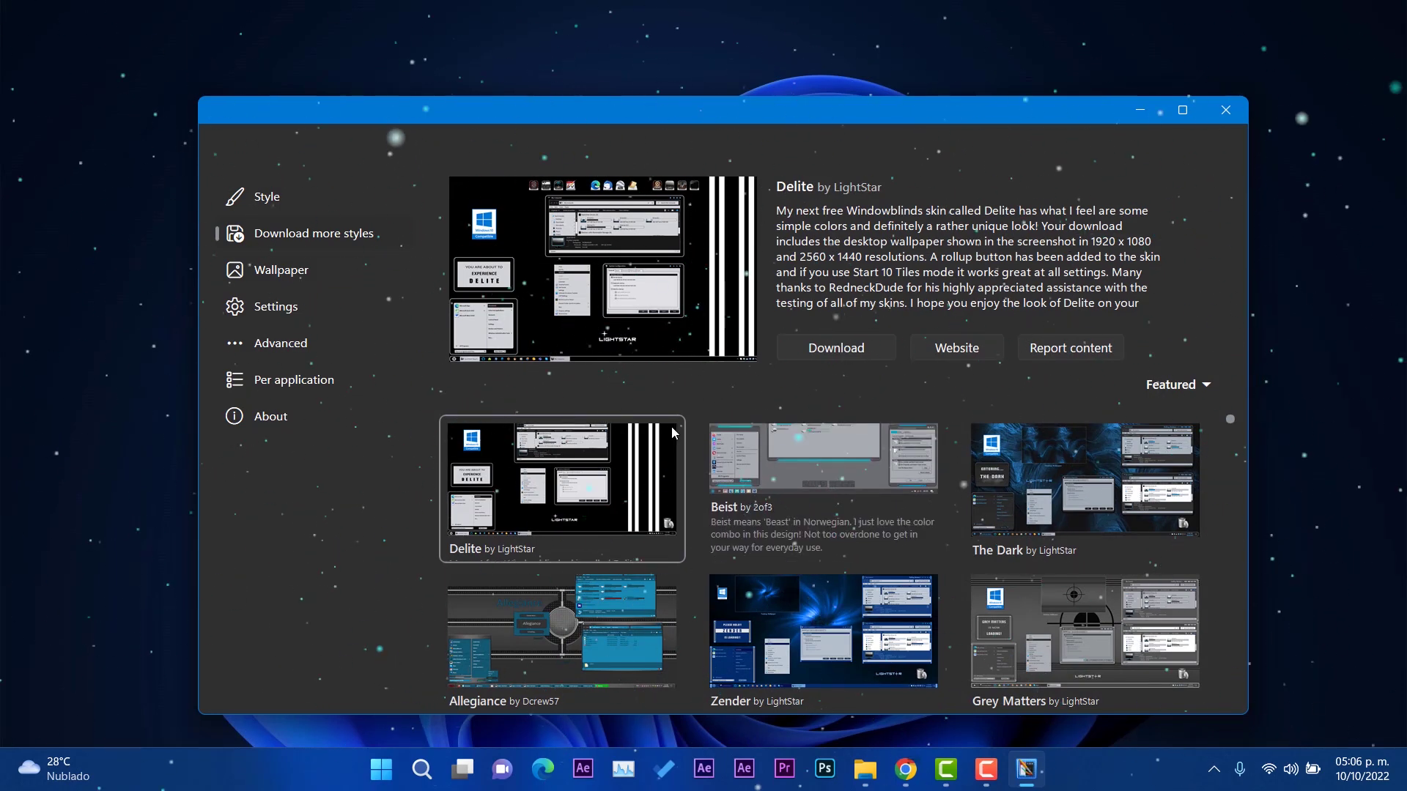
{"action": "scroll", "coordinate": [696, 452], "scroll_direction": "down", "scroll_amount": 2}
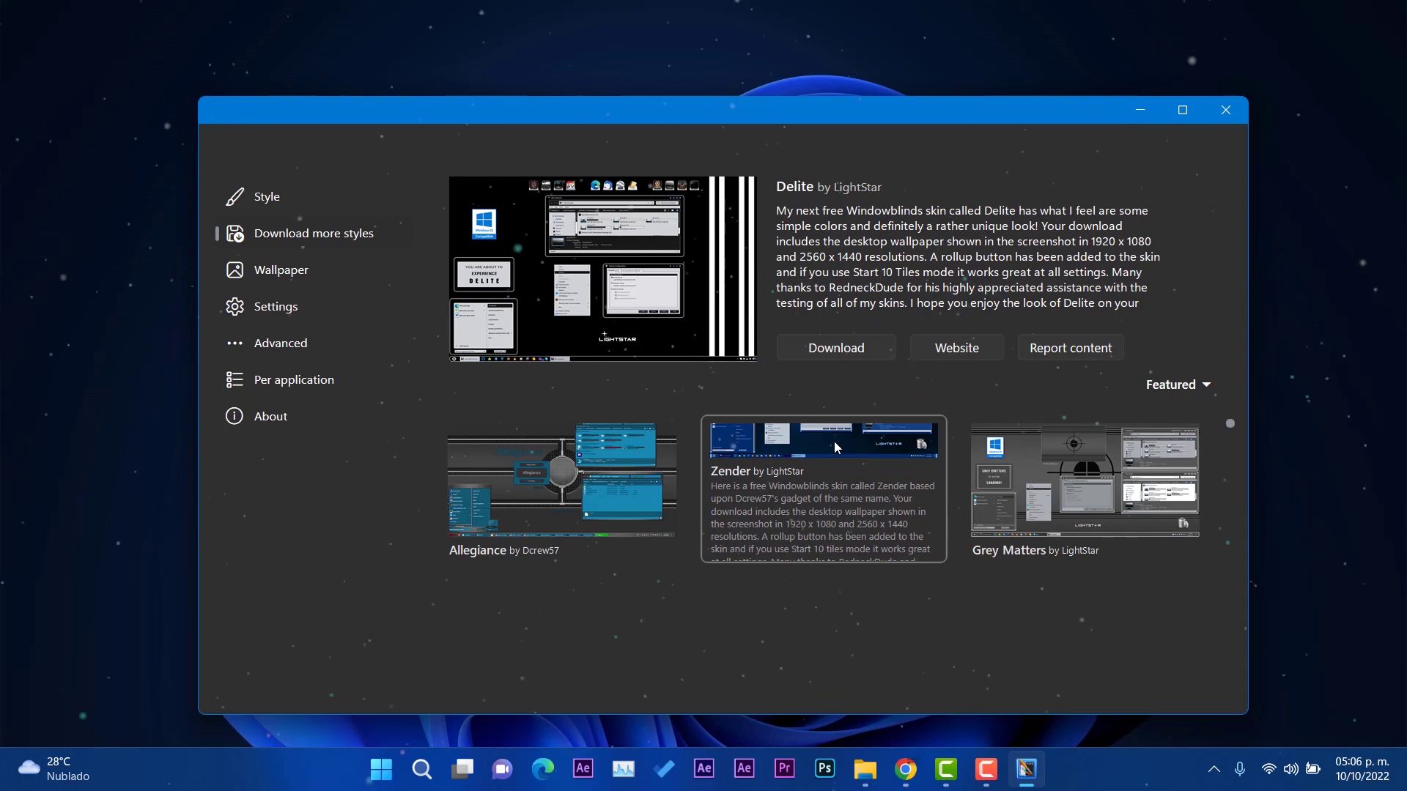
{"action": "left_click", "coordinate": [834, 441]}
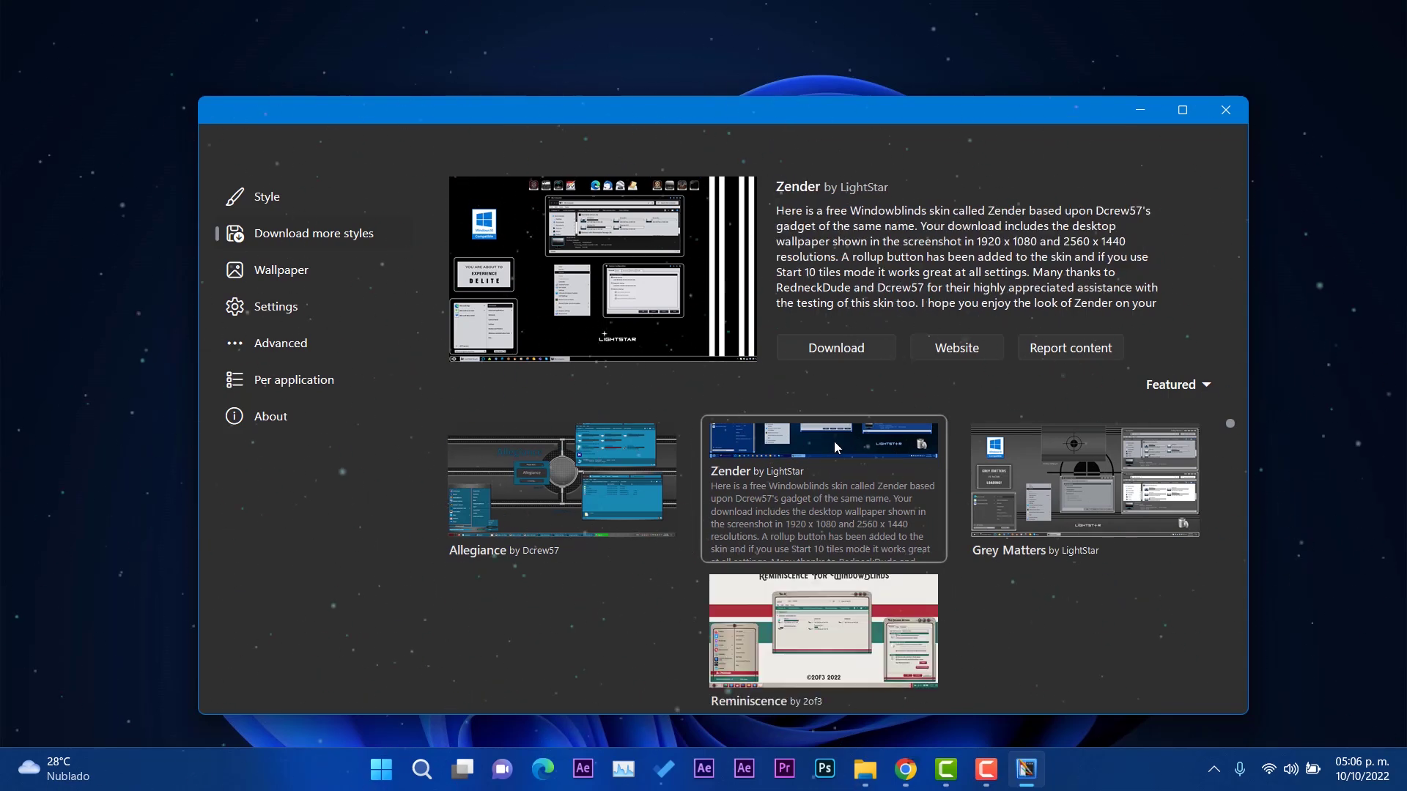
{"action": "left_click", "coordinate": [850, 350]}
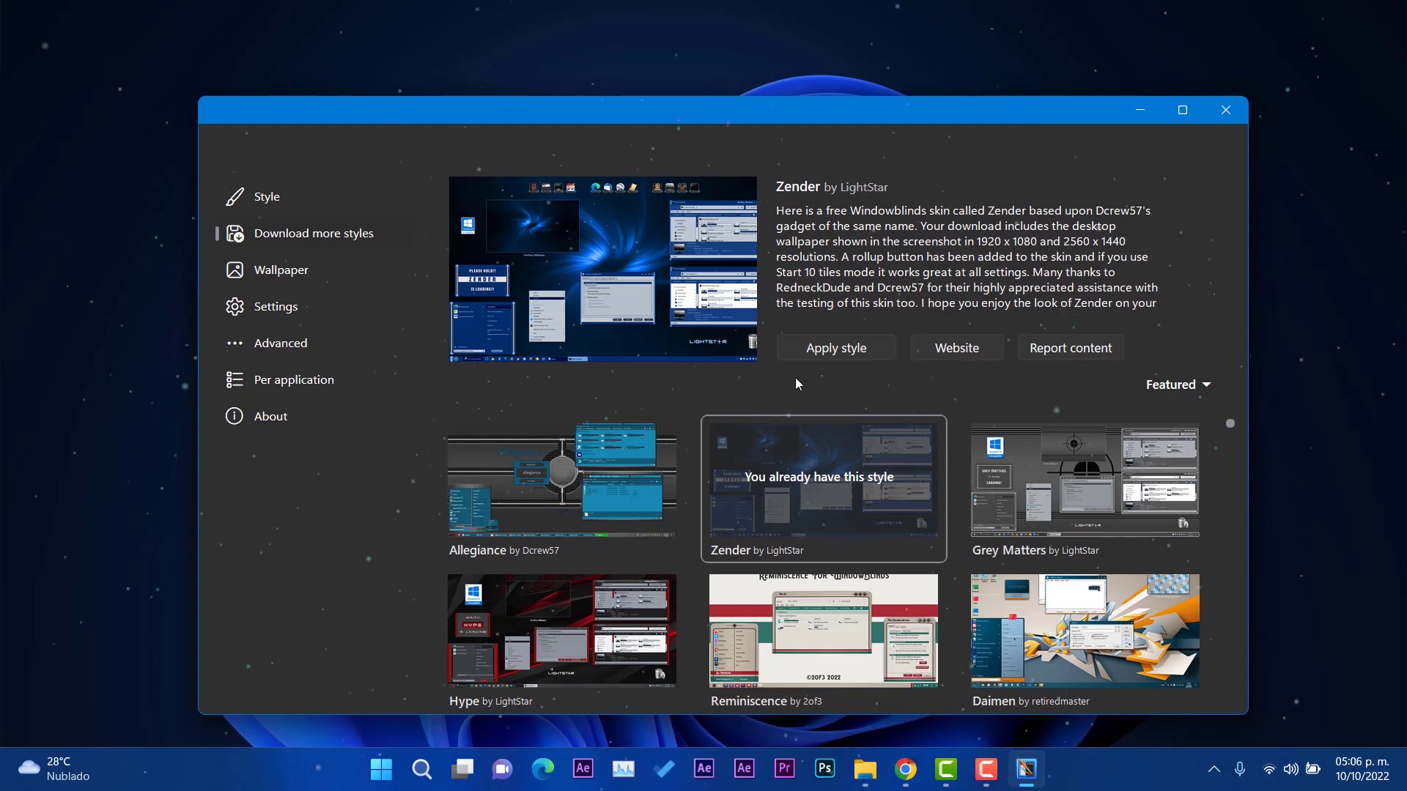
Apply the downloaded Zender style to the desktop and keep the theme-switching reminder enabled
{"action": "left_click", "coordinate": [846, 345]}
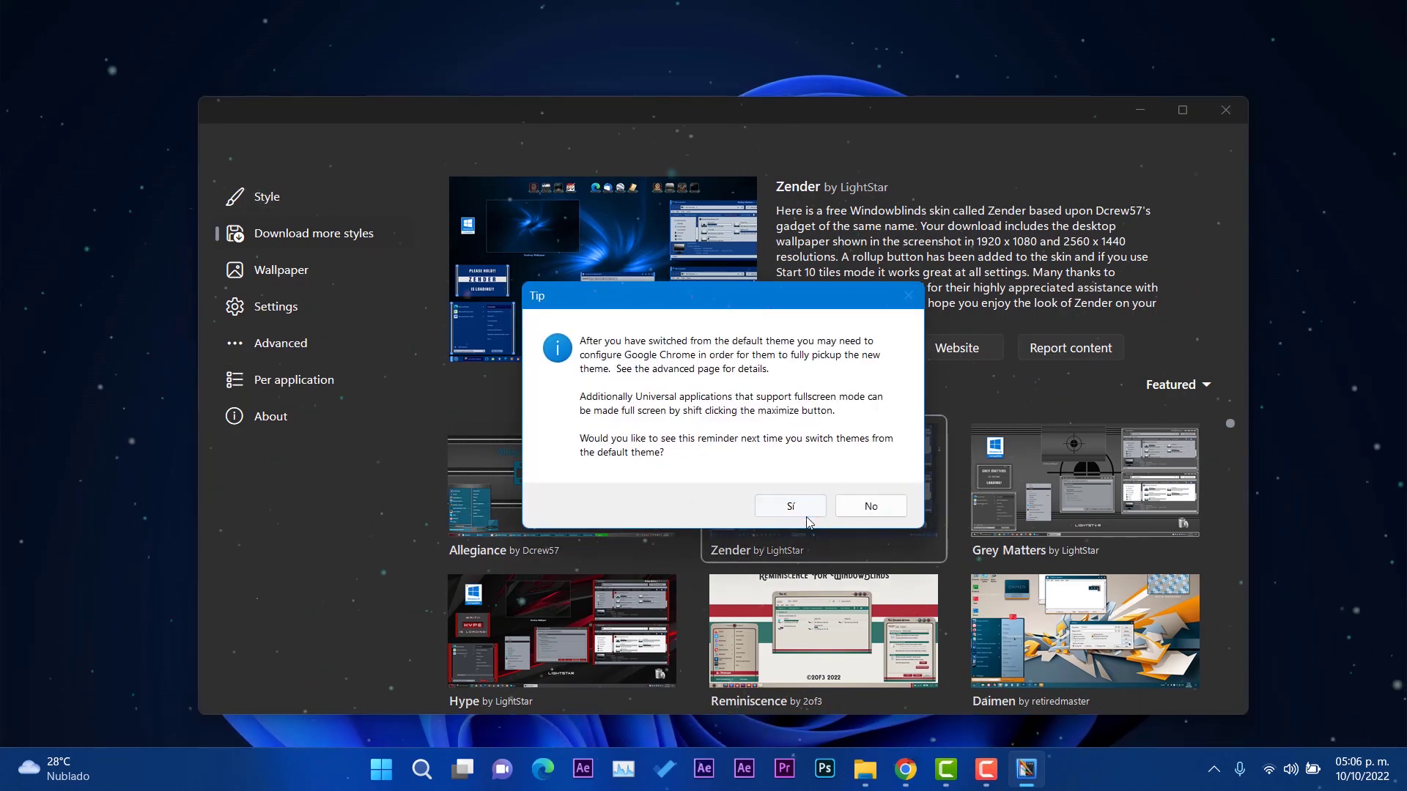
{"action": "left_click", "coordinate": [807, 515]}
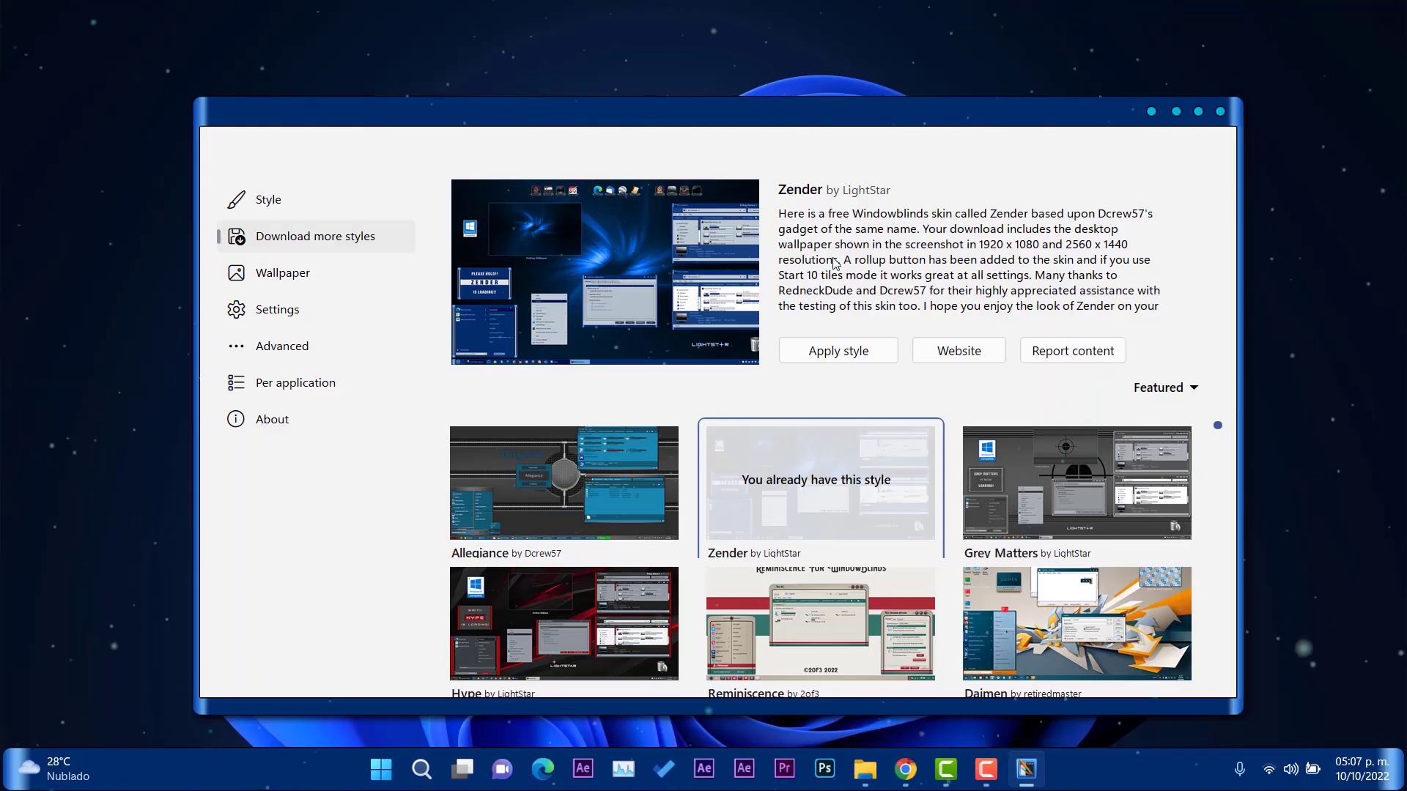
Try the Zender skin's roll-up control on the WindowBlinds window, unroll it again and minimize the window
{"action": "left_click", "coordinate": [1149, 113]}
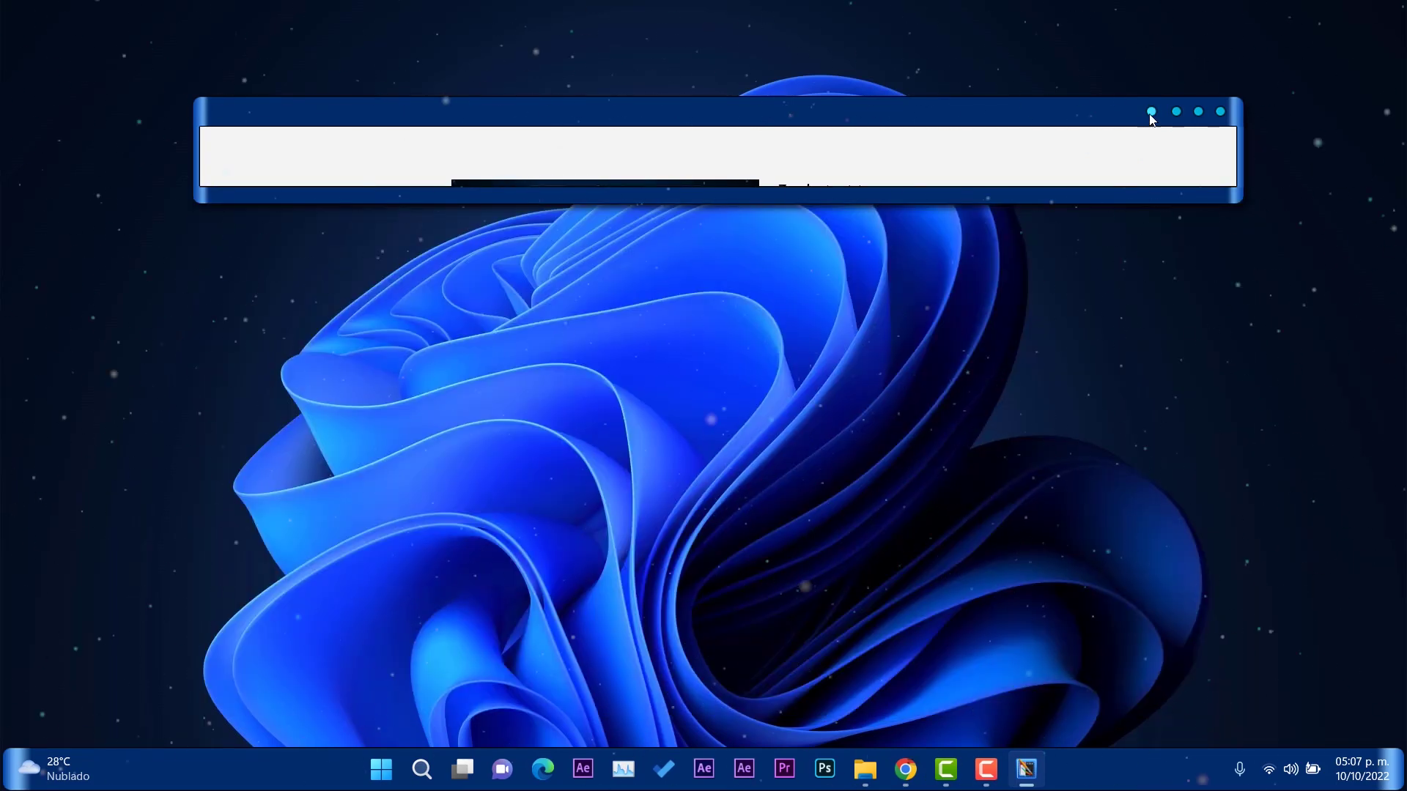
{"action": "left_click", "coordinate": [1151, 113]}
{"action": "left_click", "coordinate": [1176, 112]}
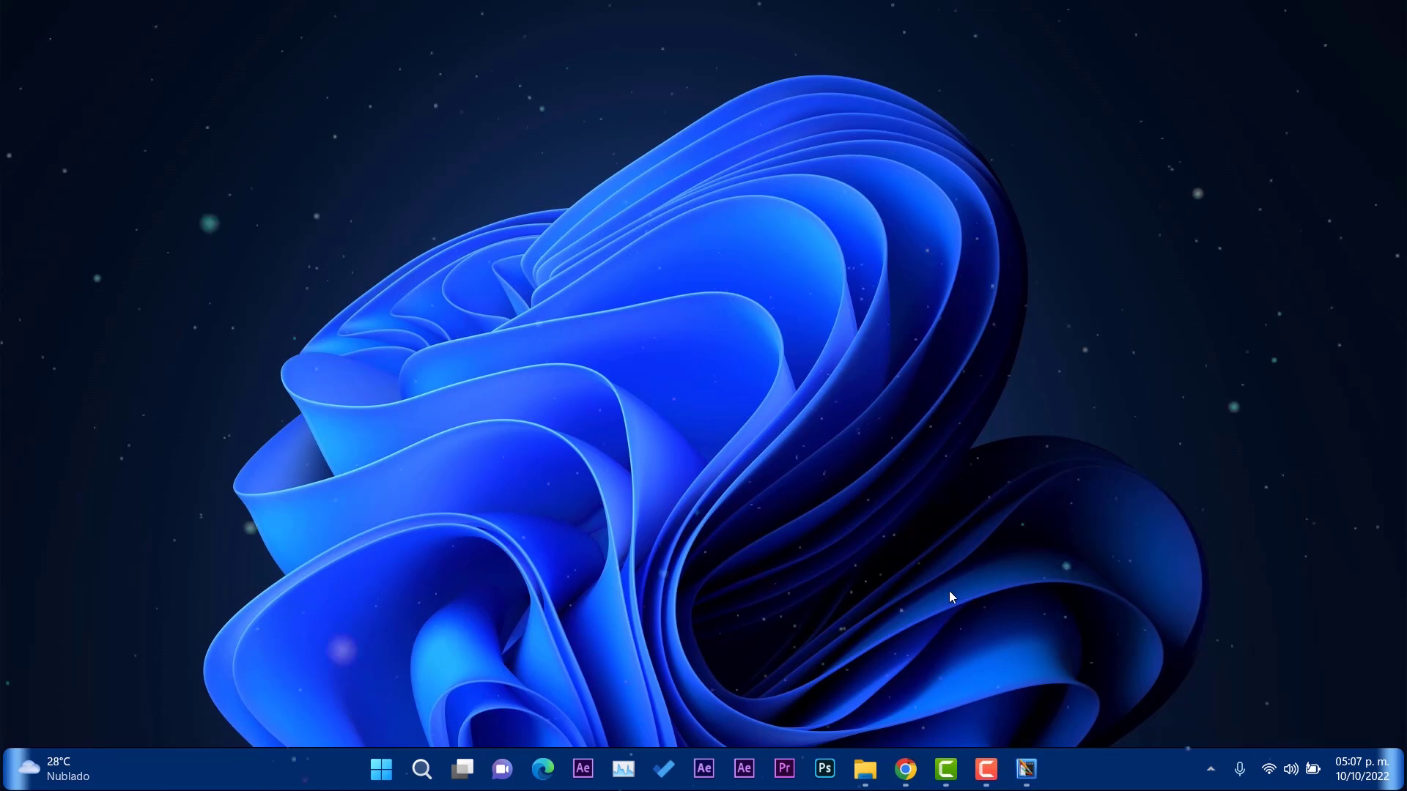
Open File Explorer under the Zender skin and add three more Inicio tabs
{"action": "key", "text": "super+e"}
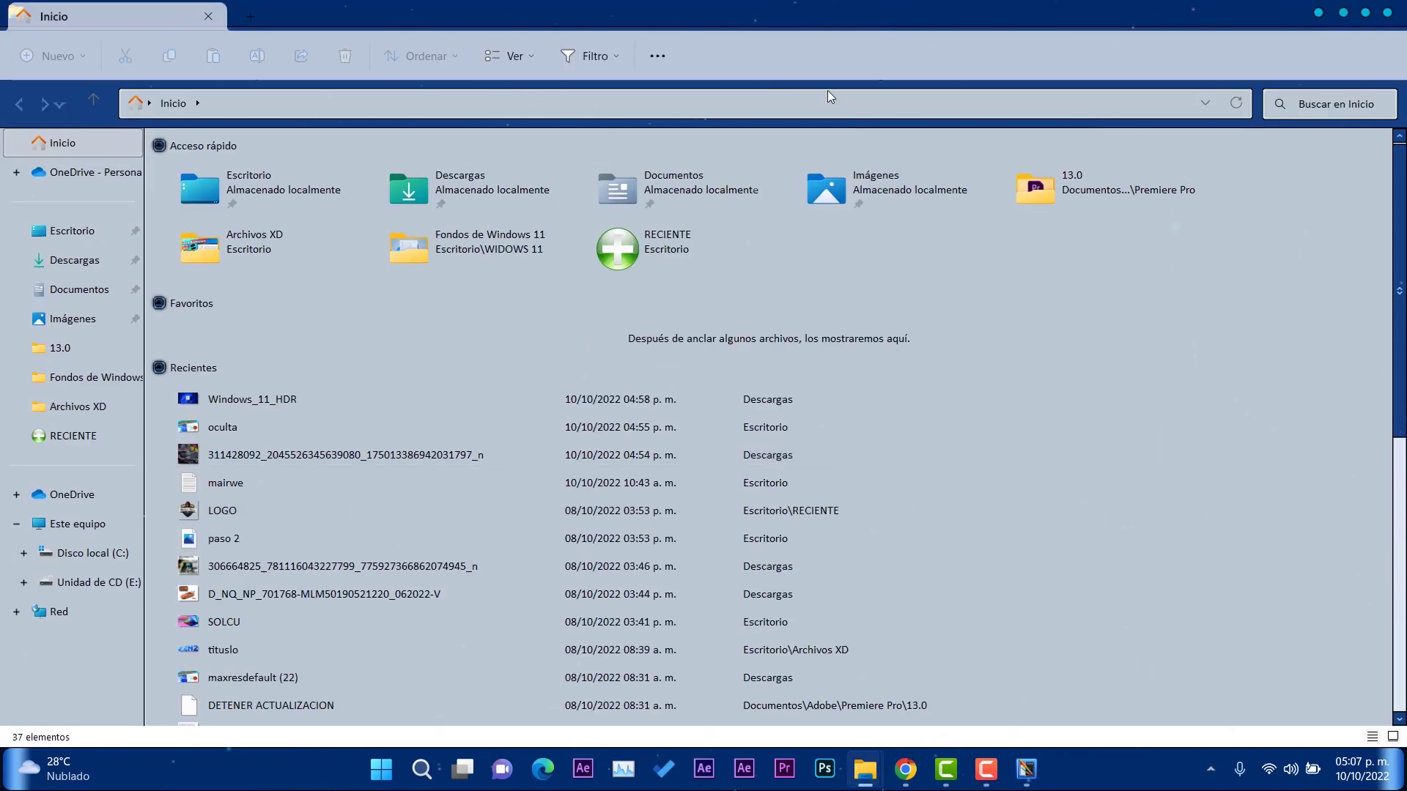
{"action": "left_click", "coordinate": [248, 16]}
{"action": "left_click", "coordinate": [459, 13]}
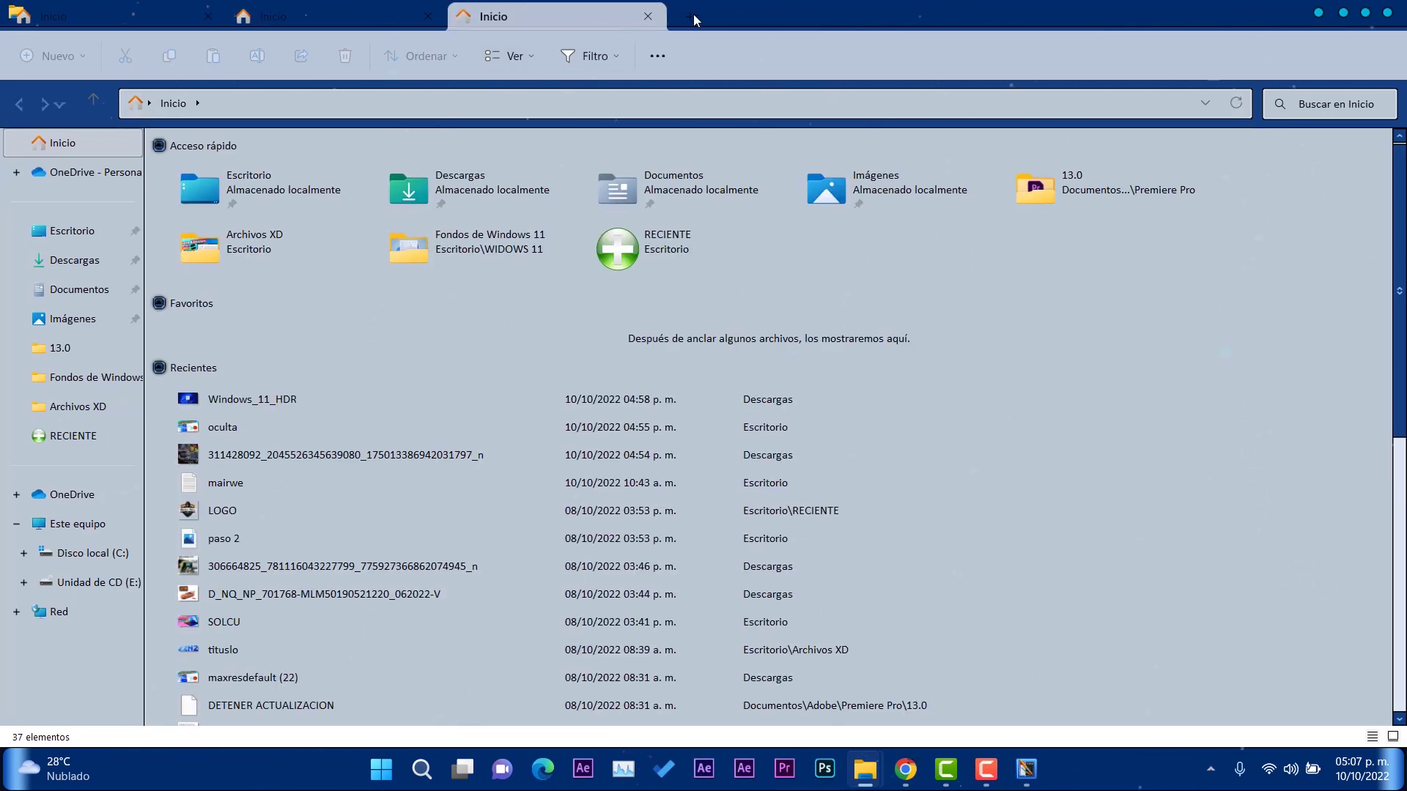
{"action": "left_click", "coordinate": [690, 19]}
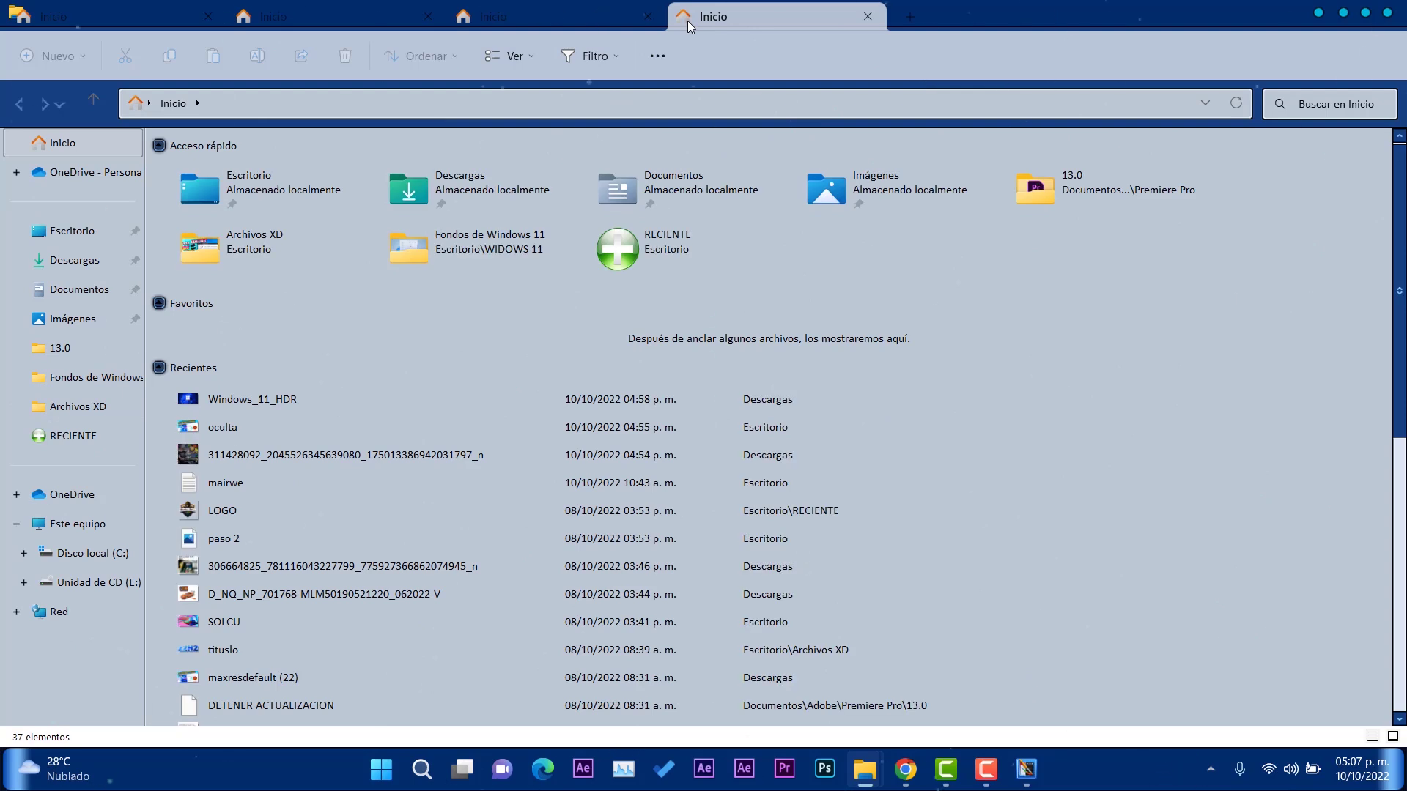
Switch between the File Explorer tabs, view Este equipo in the last one, and close the window to return to the desktop
{"action": "left_click", "coordinate": [314, 10]}
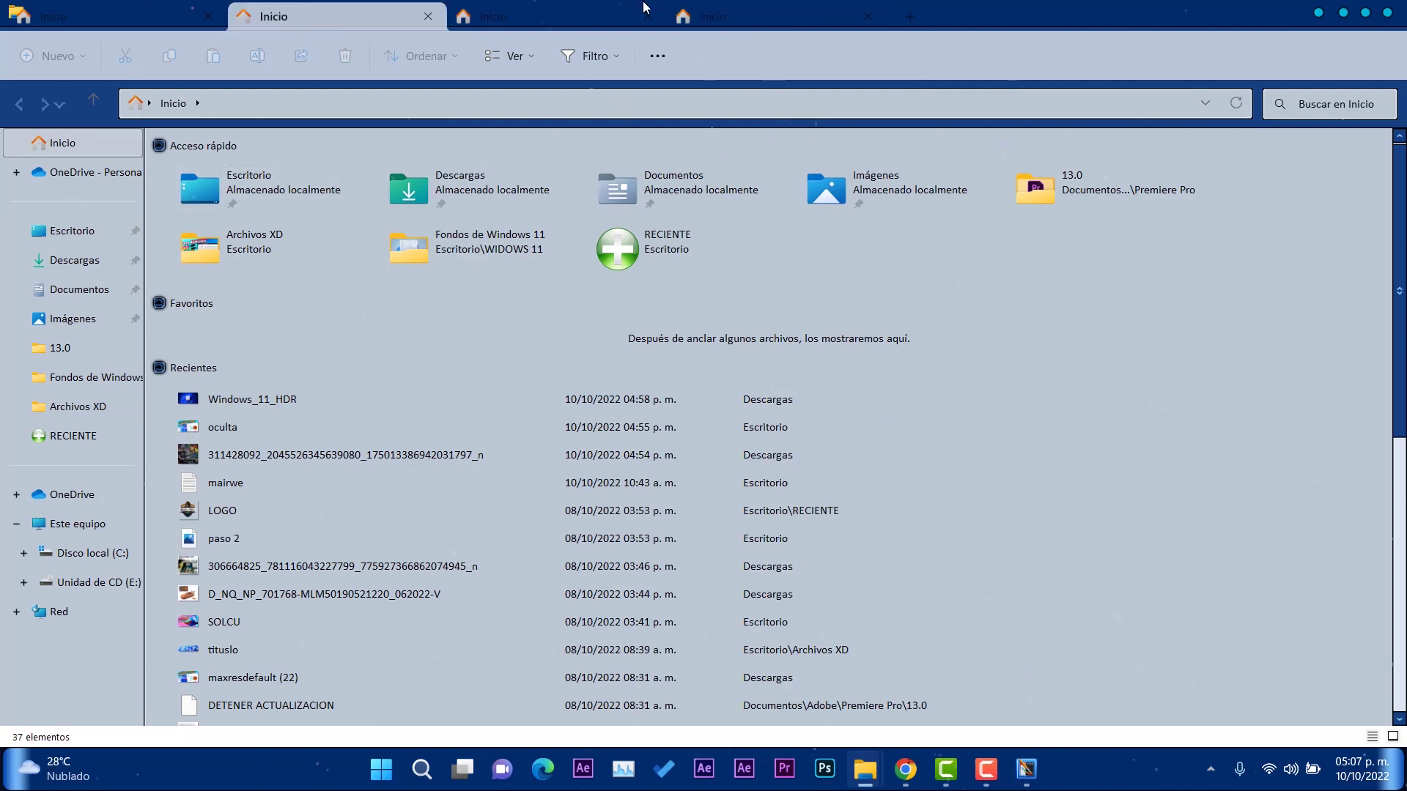
{"action": "key", "text": "ctrl+Tab"}
{"action": "key", "text": "ctrl+Tab"}
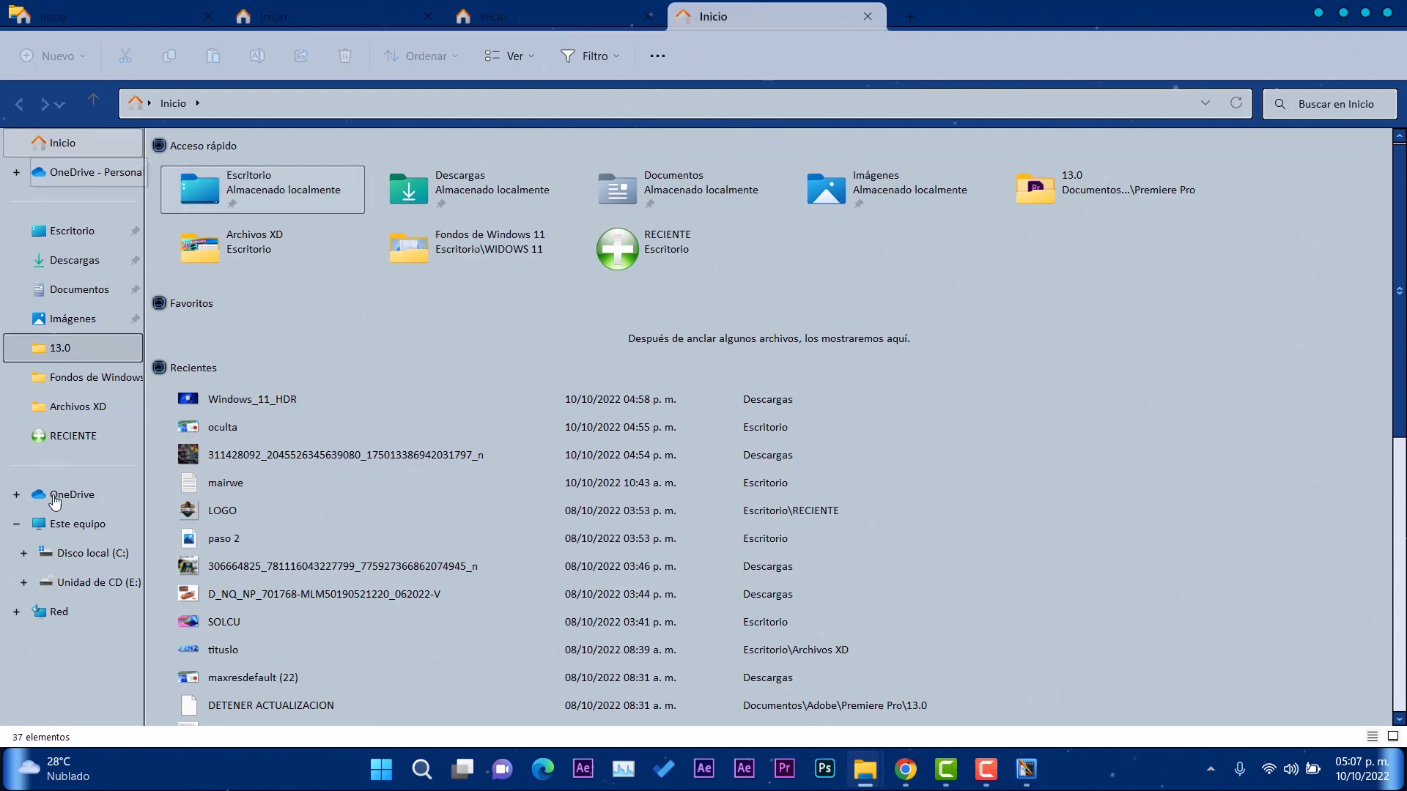
{"action": "left_click", "coordinate": [73, 524]}
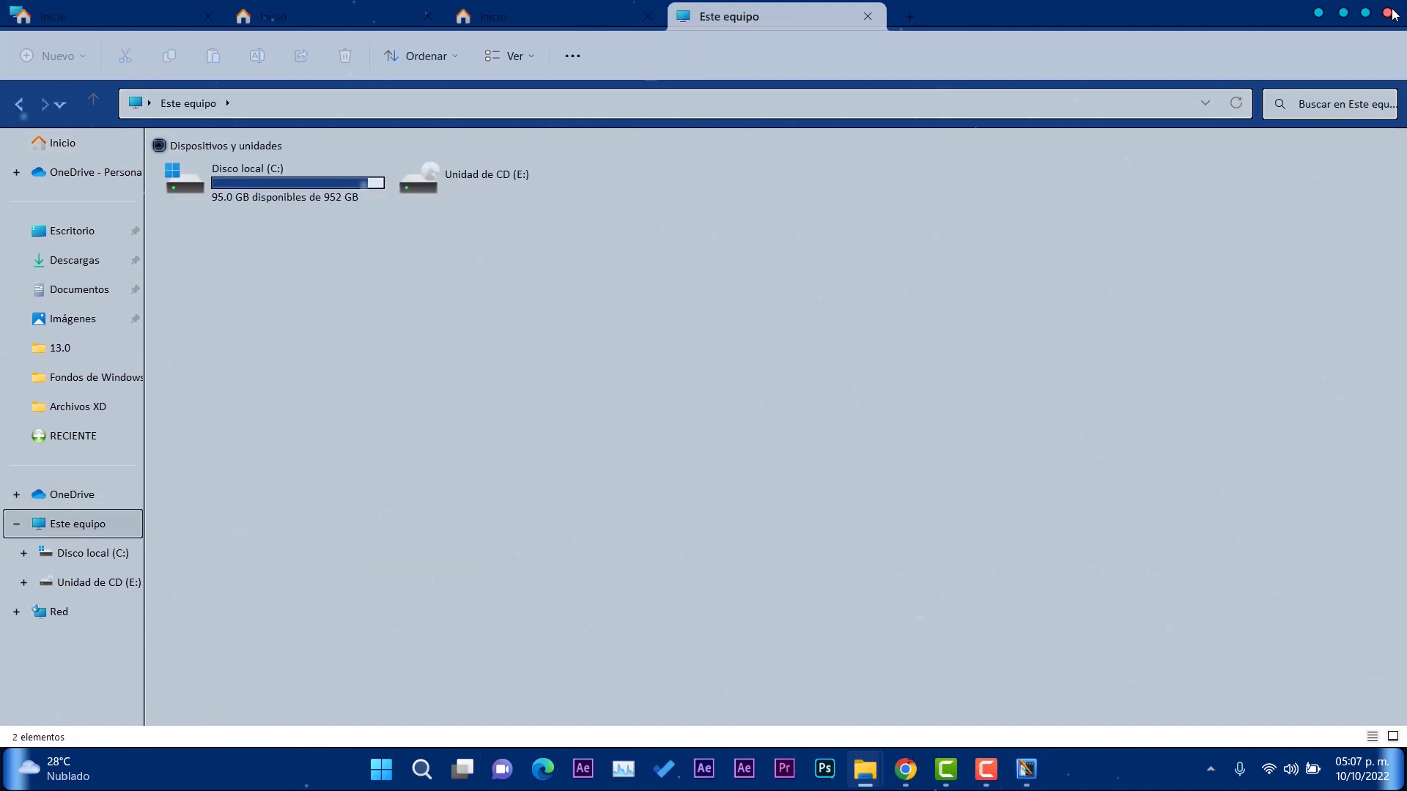
{"action": "key", "text": "super+d"}
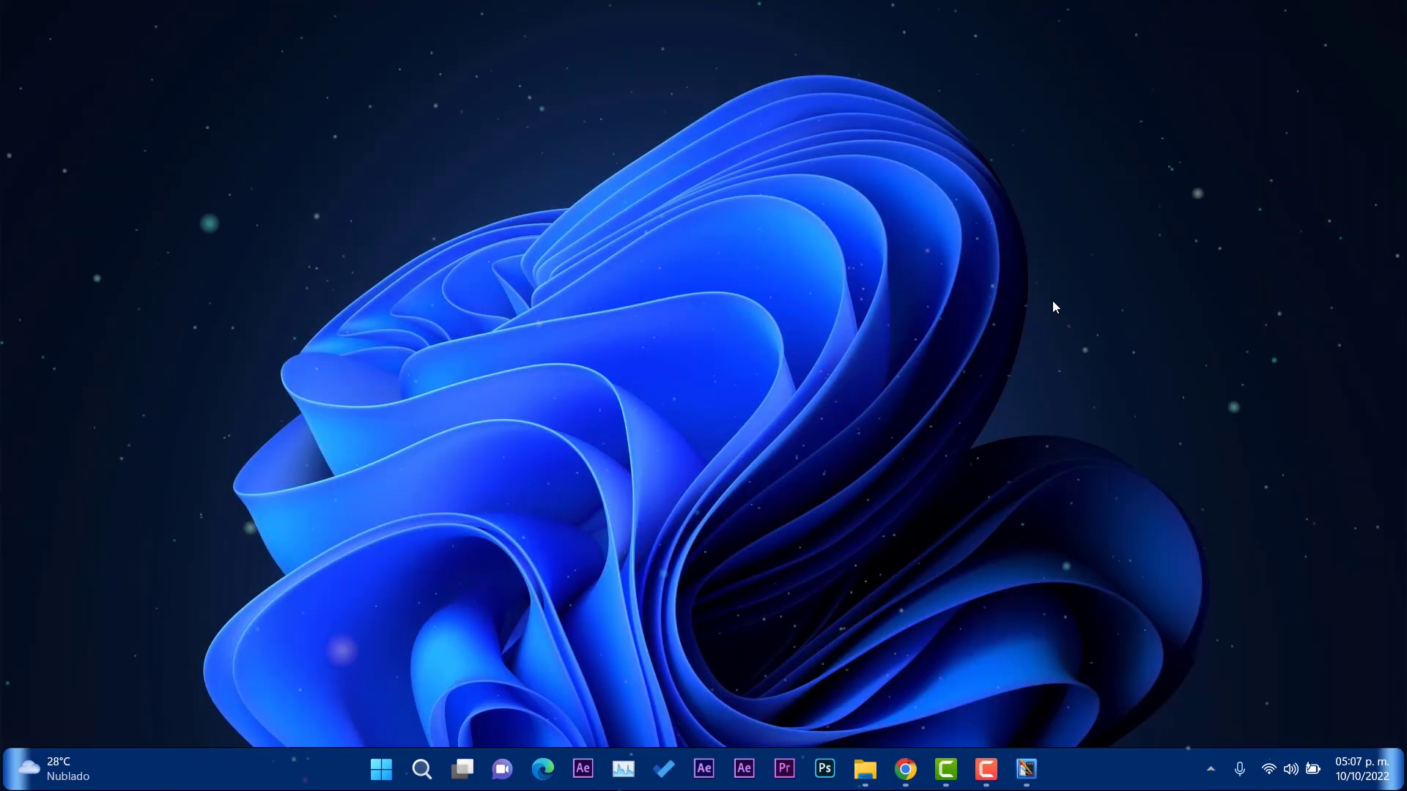
Restore the WindowBlinds window and check how the Start menu looks under the Zender style, closing the menu again
{"action": "left_click", "coordinate": [1025, 778]}
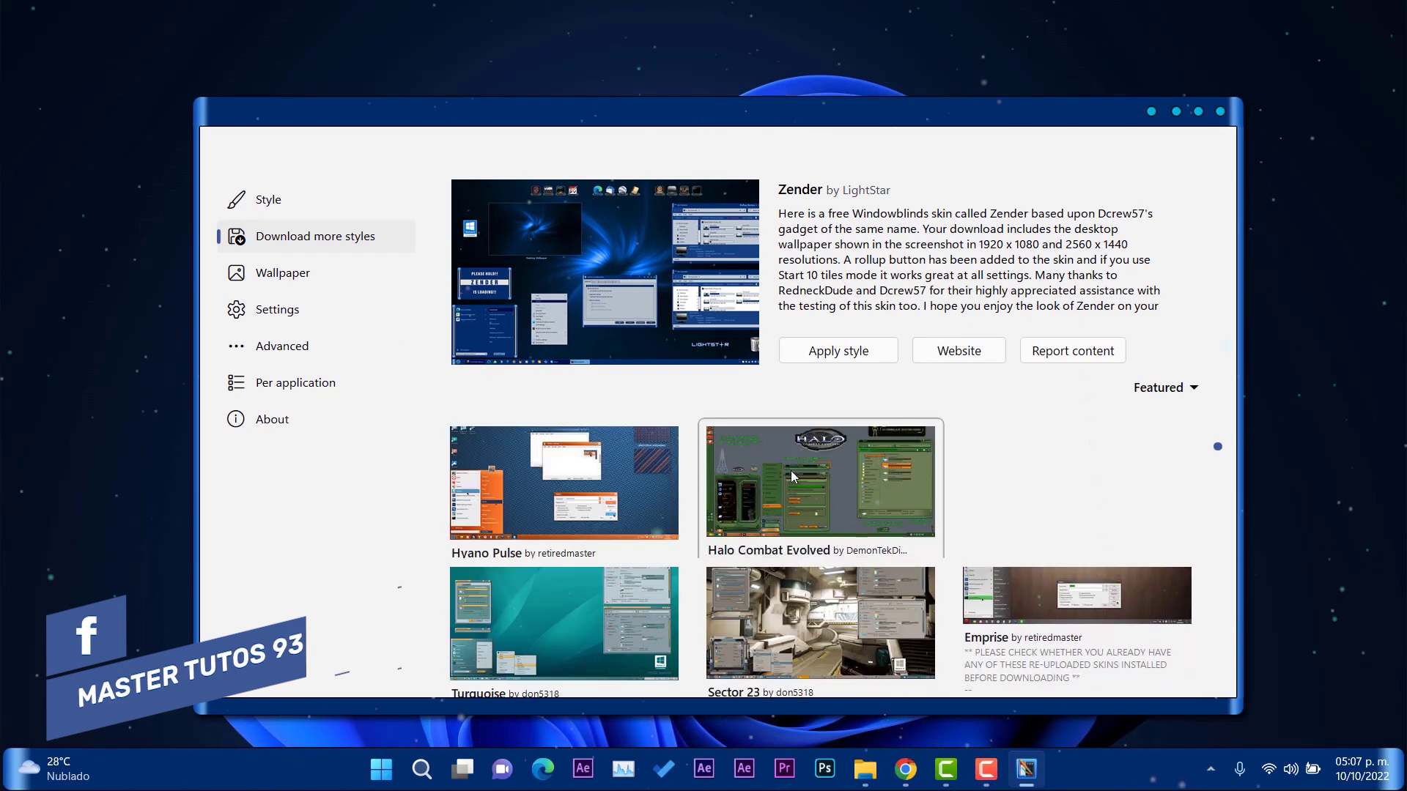
{"action": "mouse_move", "coordinate": [1028, 521]}
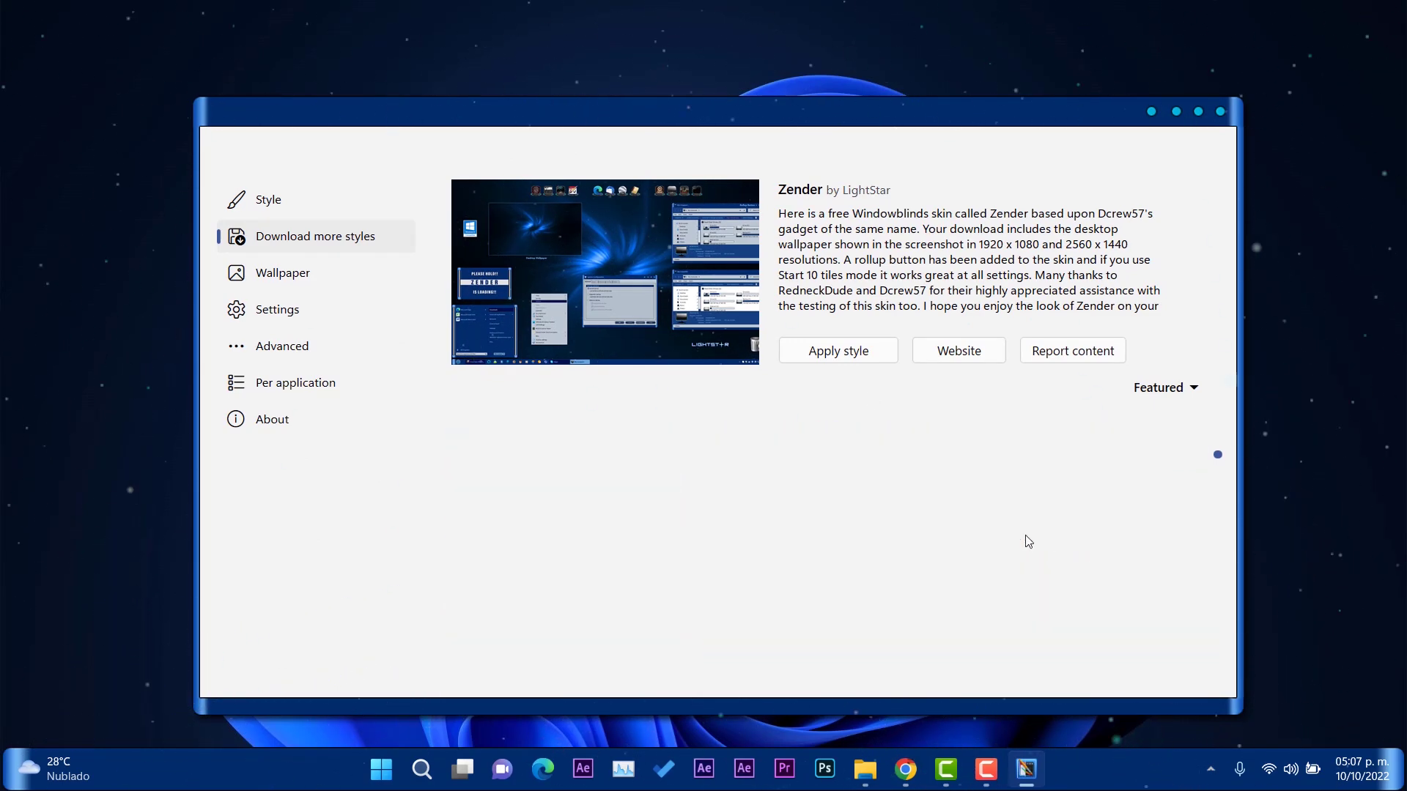
{"action": "left_click", "coordinate": [380, 775]}
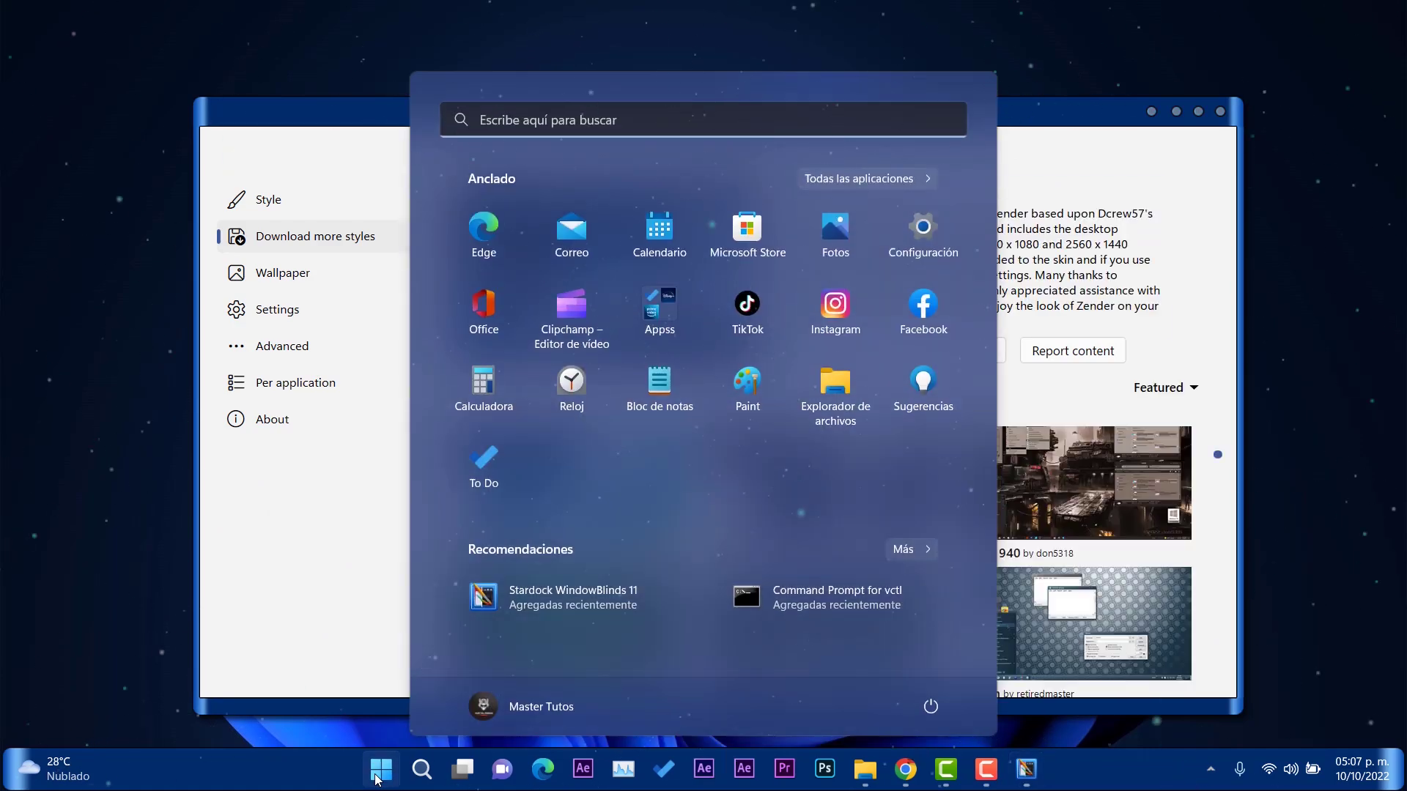
{"action": "left_click", "coordinate": [378, 776]}
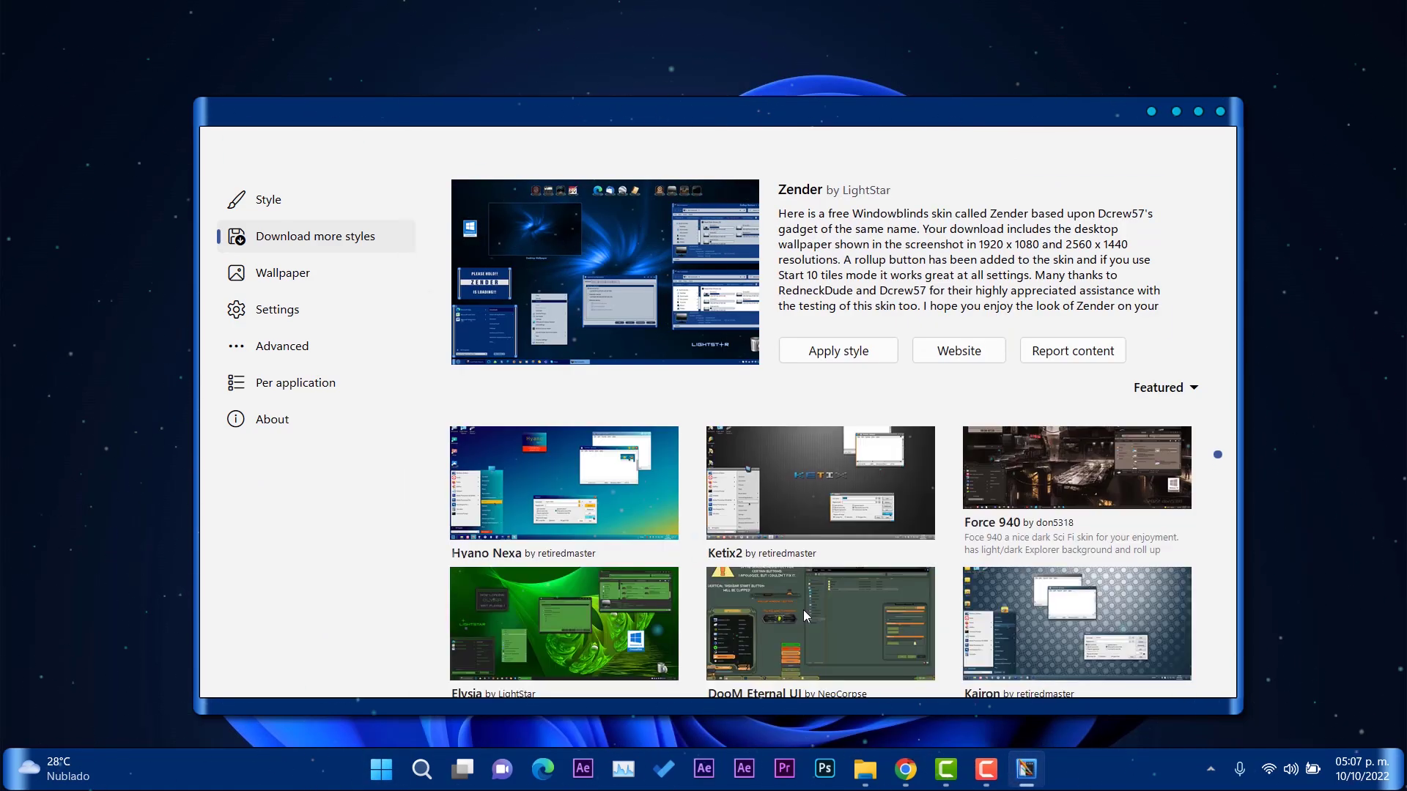
Download the Hyano Nexa style by retiredmaster from the featured styles and apply it to the desktop
{"action": "scroll", "coordinate": [607, 557], "scroll_direction": "down", "scroll_amount": 2}
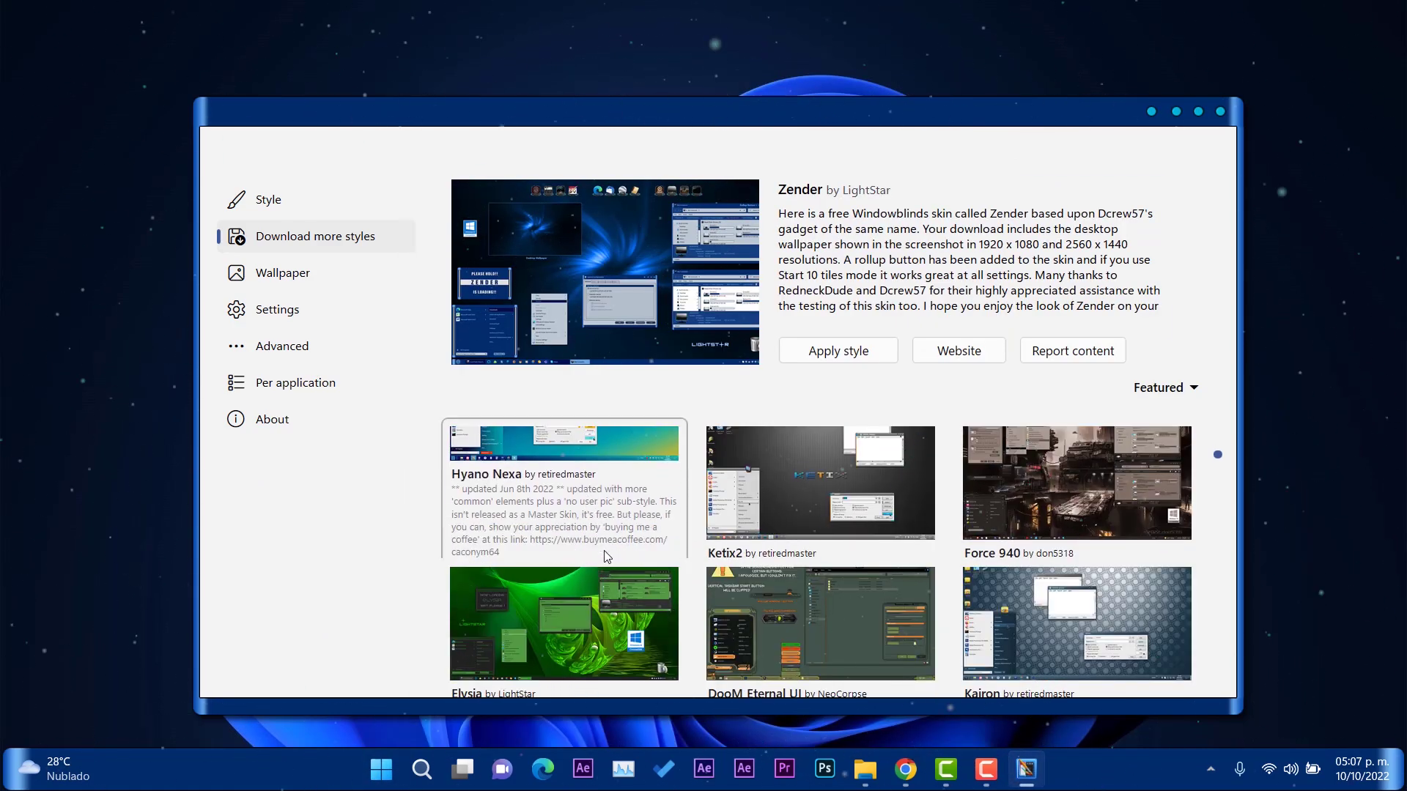
{"action": "left_click", "coordinate": [579, 458]}
{"action": "left_click", "coordinate": [843, 353]}
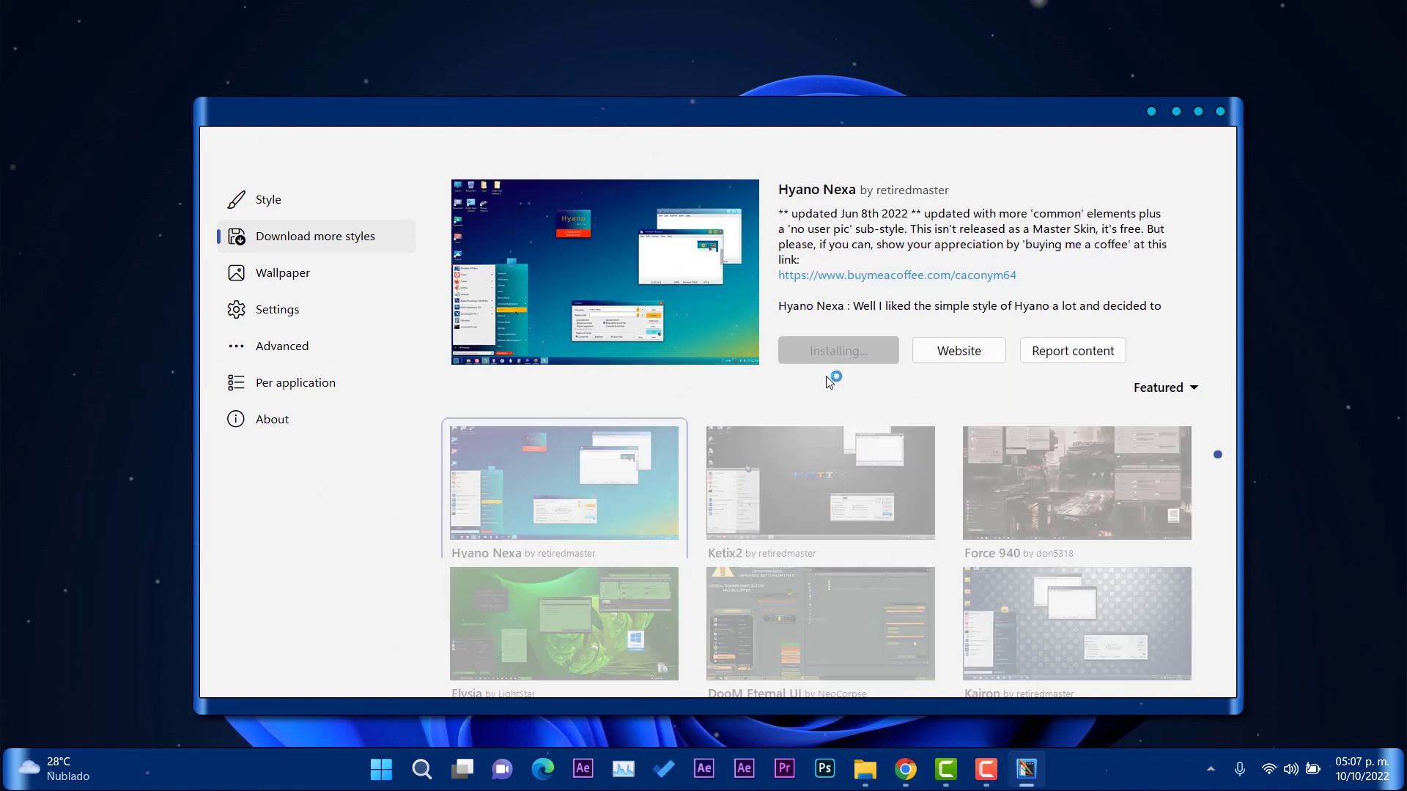
{"action": "left_click", "coordinate": [843, 359]}
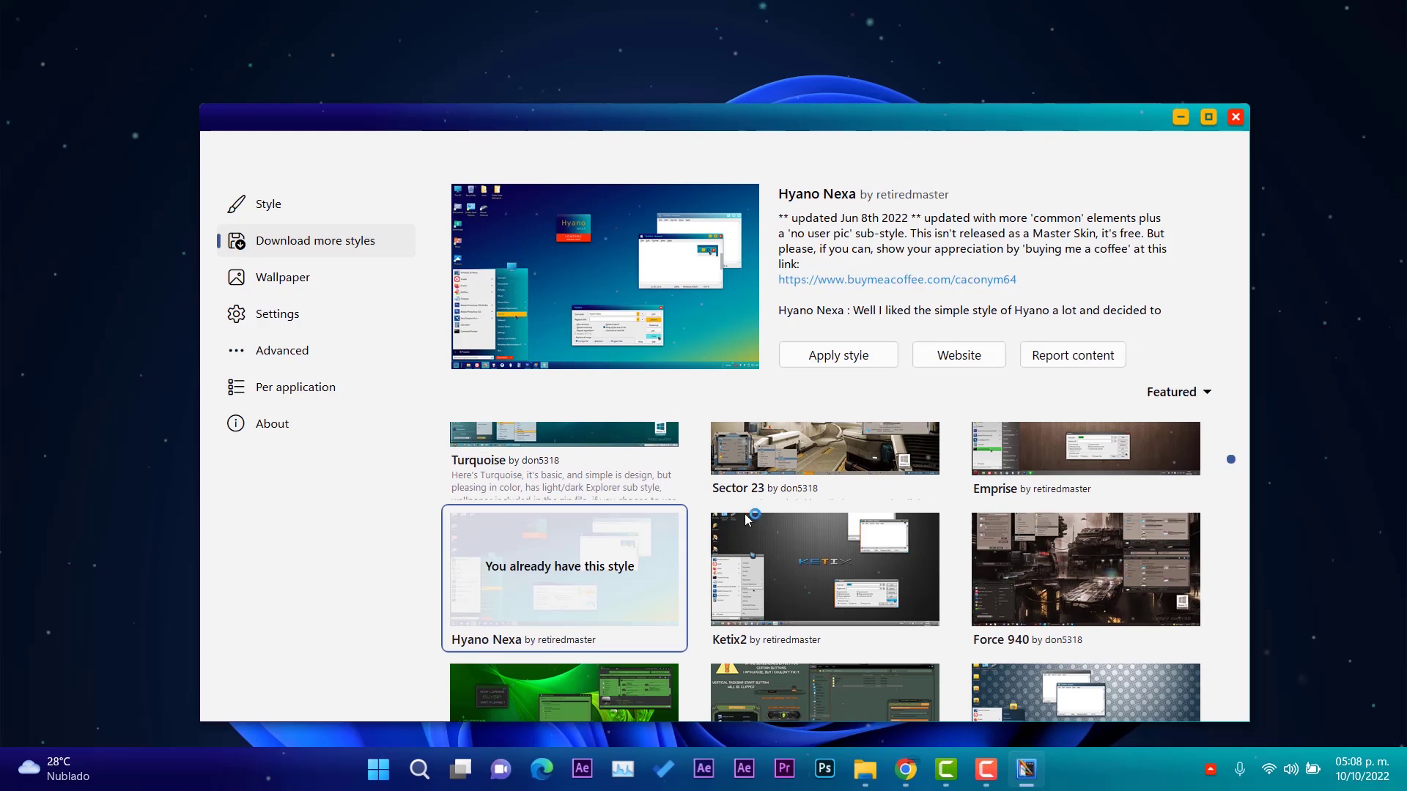
Minimize WindowBlinds, inspect File Explorer under the Hyano Nexa style with a second Inicio tab, and close the Explorer window
{"action": "left_click", "coordinate": [1180, 118]}
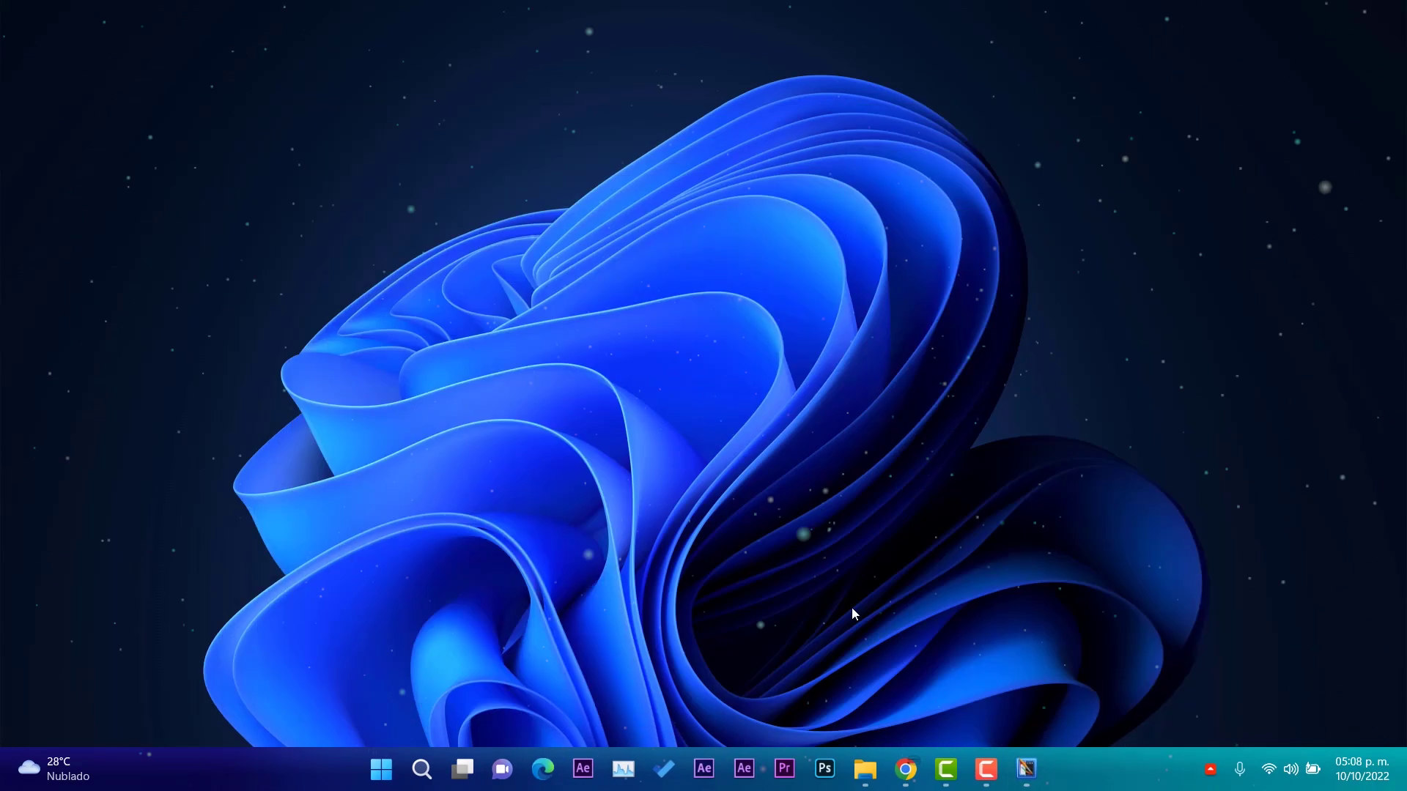
{"action": "left_click", "coordinate": [869, 779]}
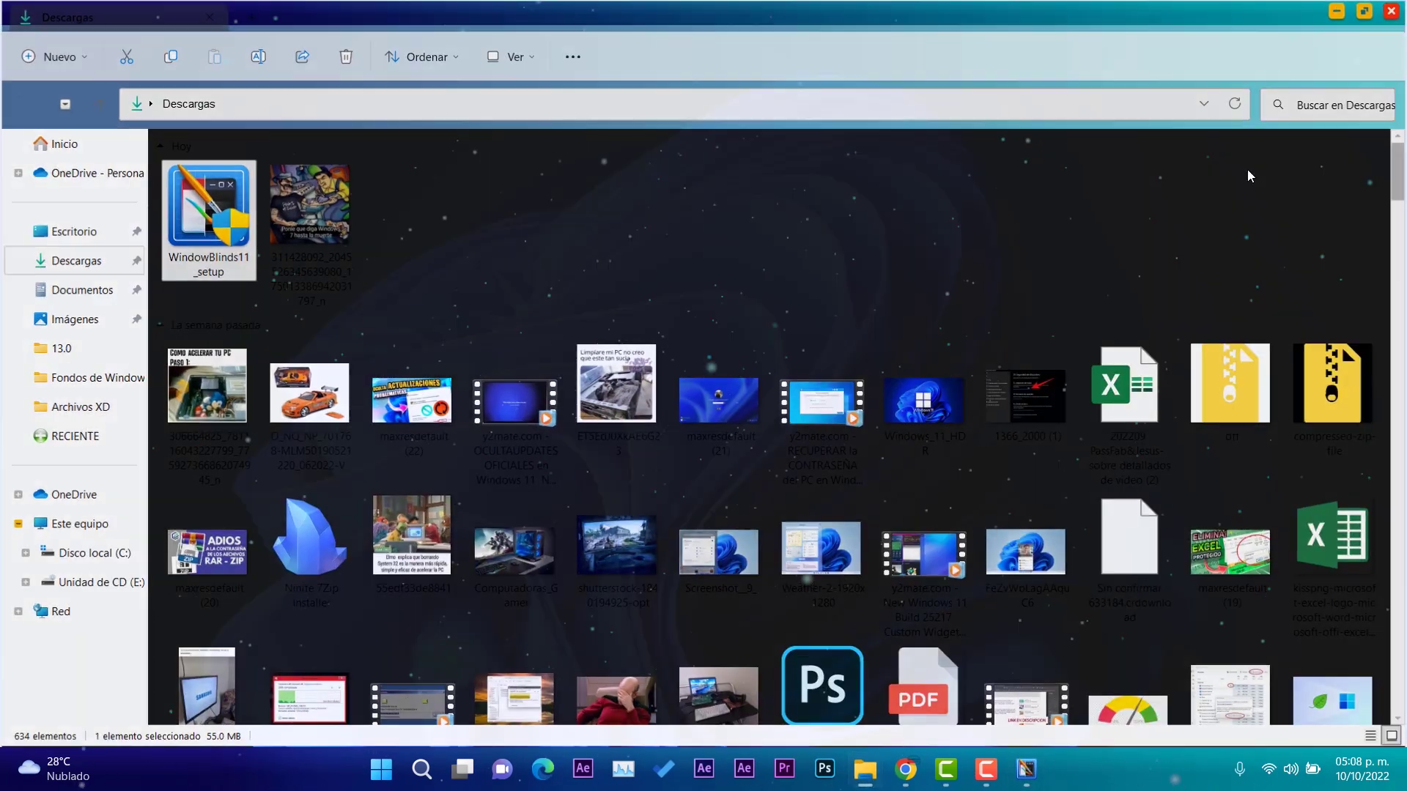
{"action": "left_click", "coordinate": [857, 762]}
{"action": "key", "text": "super+e"}
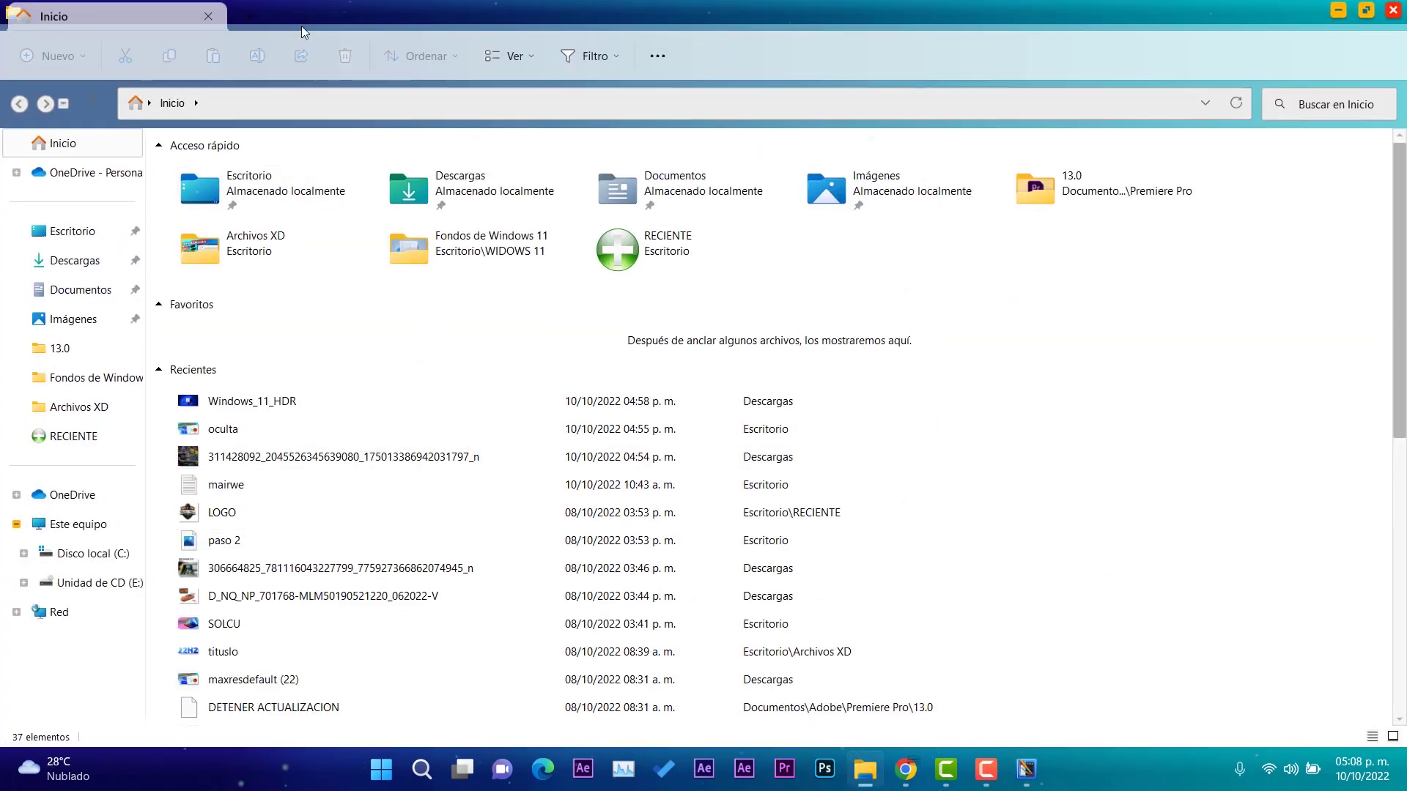
{"action": "left_click", "coordinate": [242, 19]}
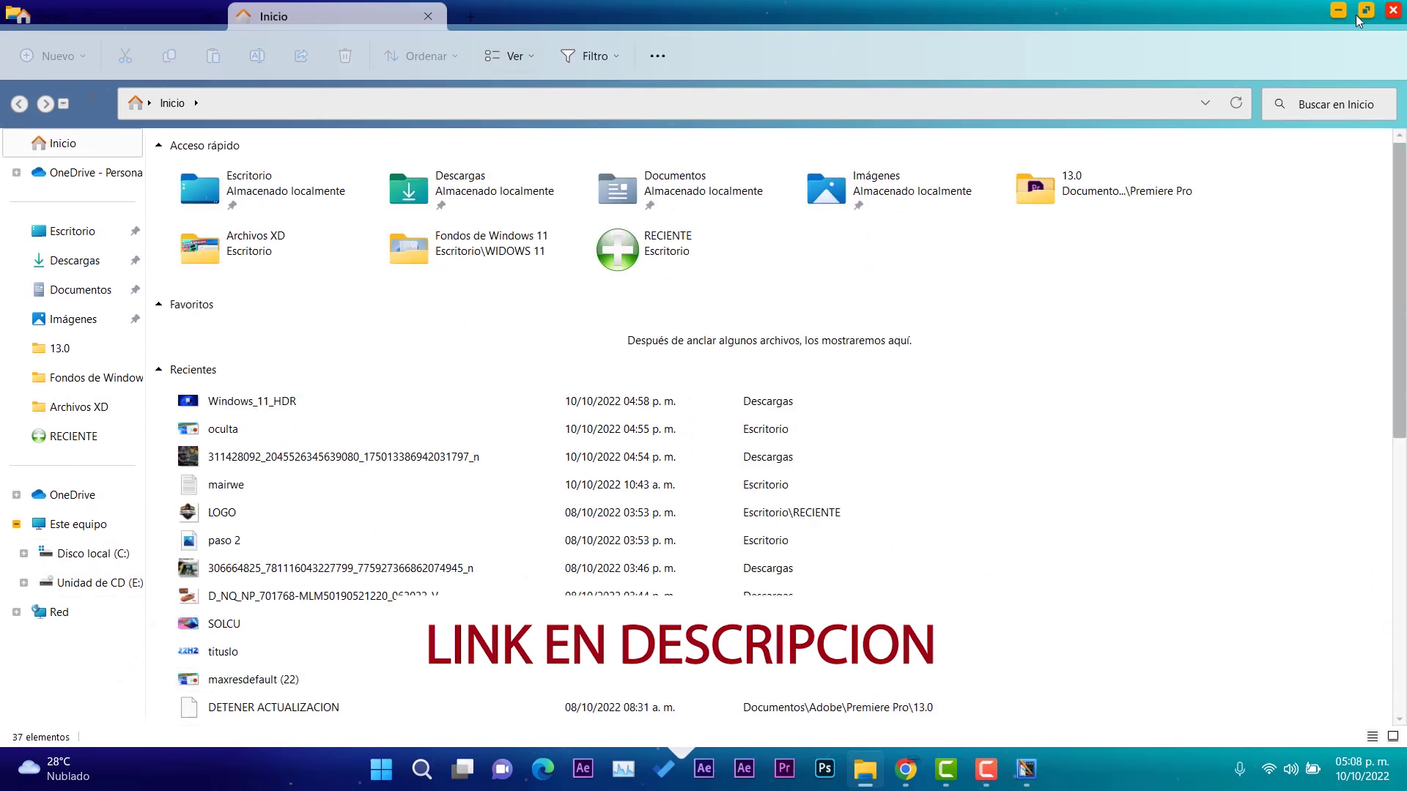
{"action": "left_click", "coordinate": [1394, 13]}
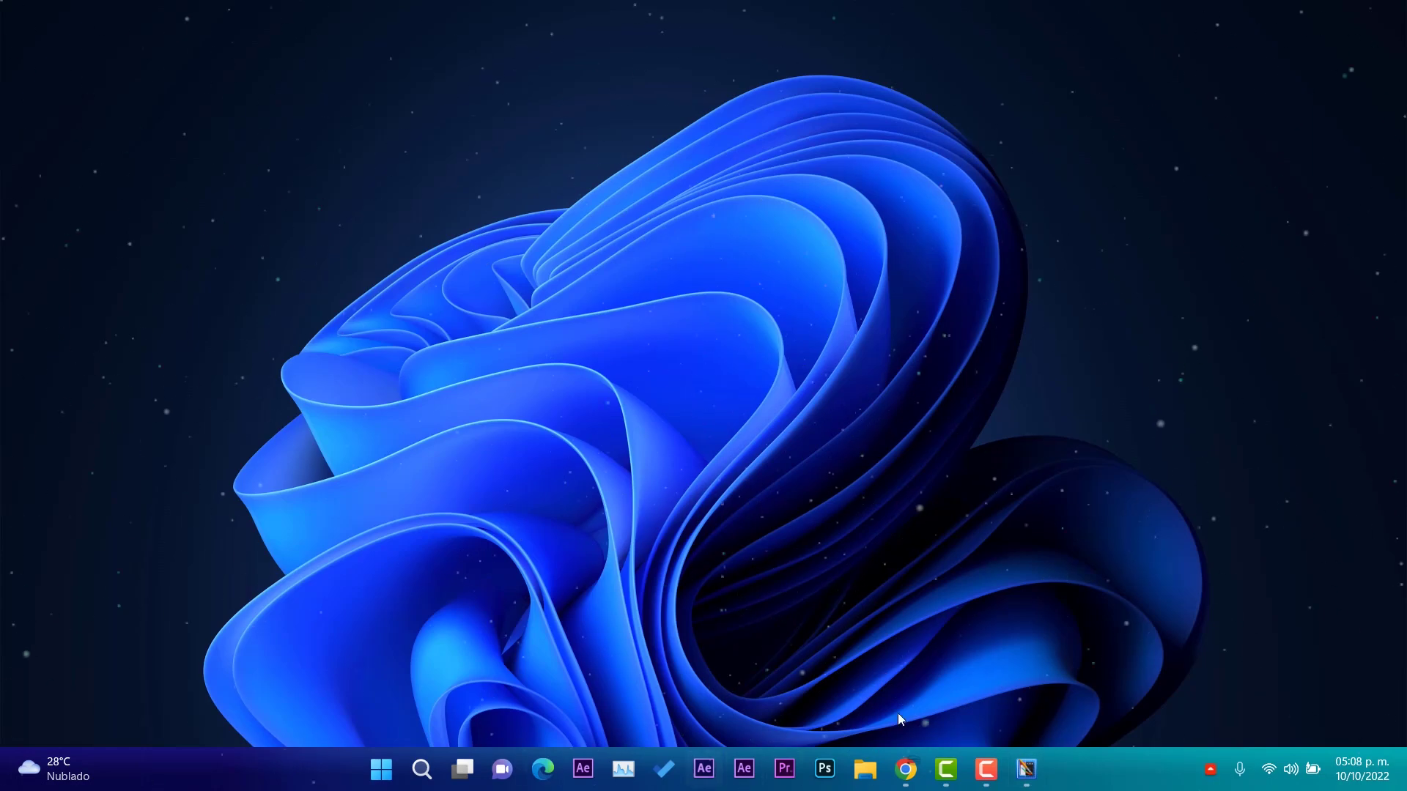
Reopen WindowBlinds, browse its wallpapers and set the canyon sunset image as the desktop background, moving the window slightly up
{"action": "left_click", "coordinate": [1027, 769]}
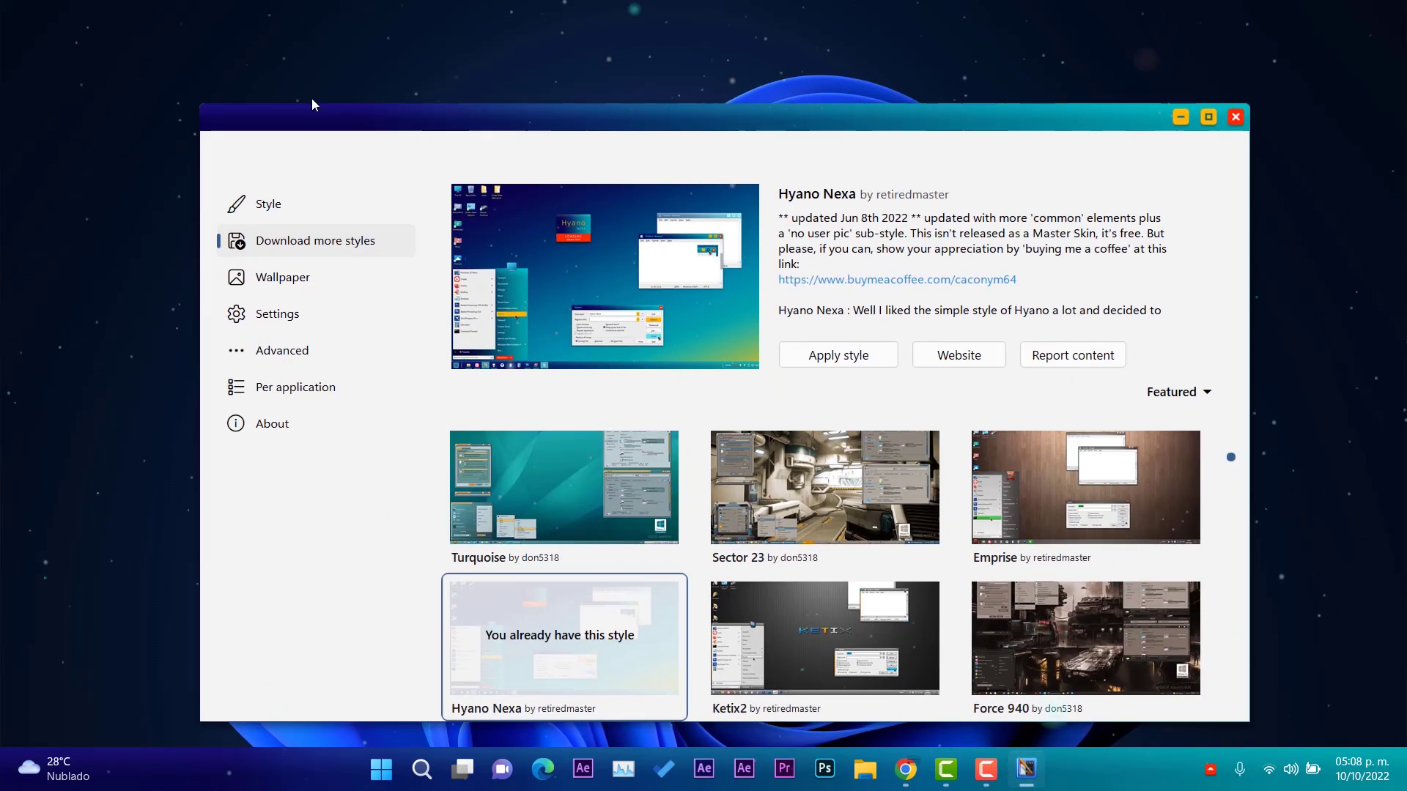
{"action": "left_click", "coordinate": [291, 275]}
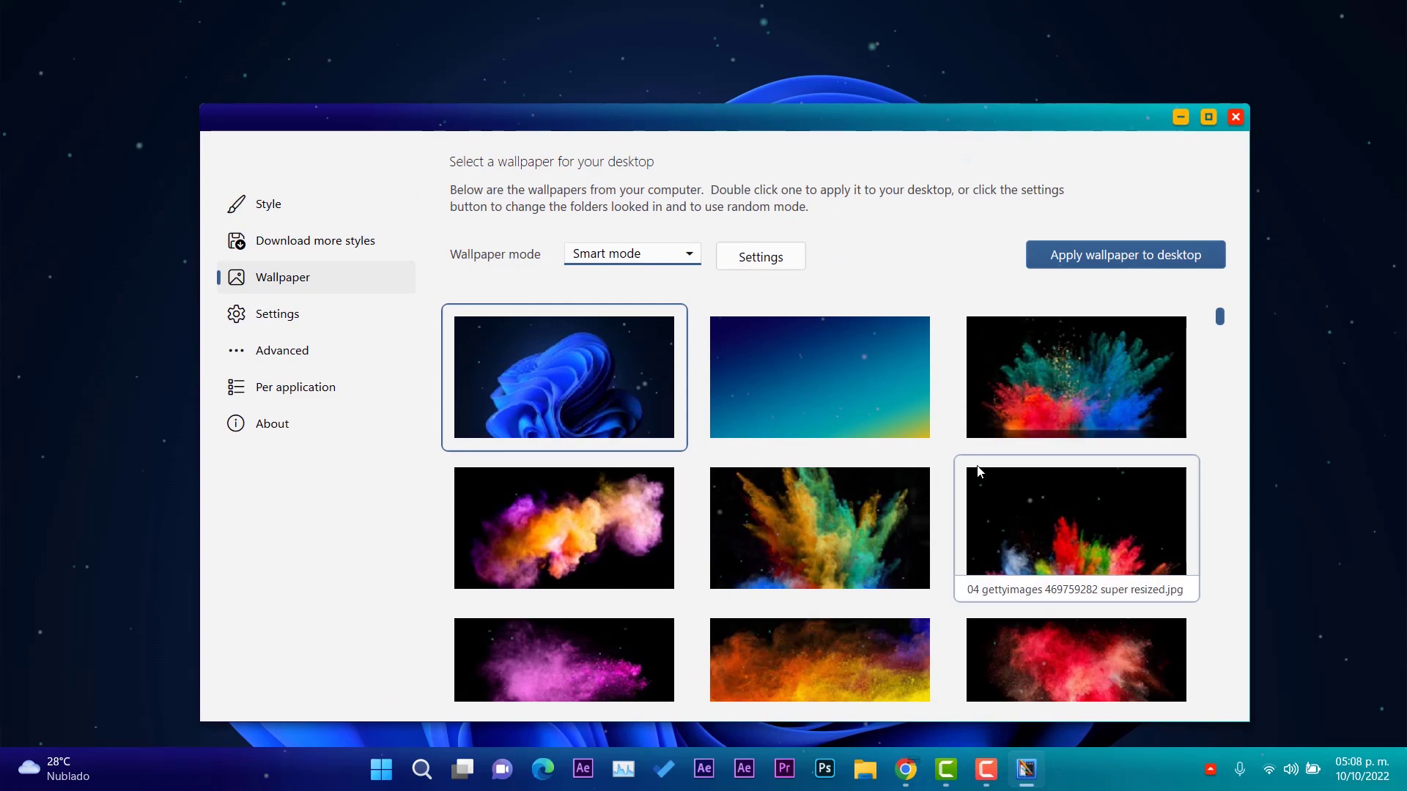
{"action": "scroll", "coordinate": [806, 528], "scroll_direction": "down", "scroll_amount": 2}
{"action": "scroll", "coordinate": [771, 546], "scroll_direction": "down", "scroll_amount": 15}
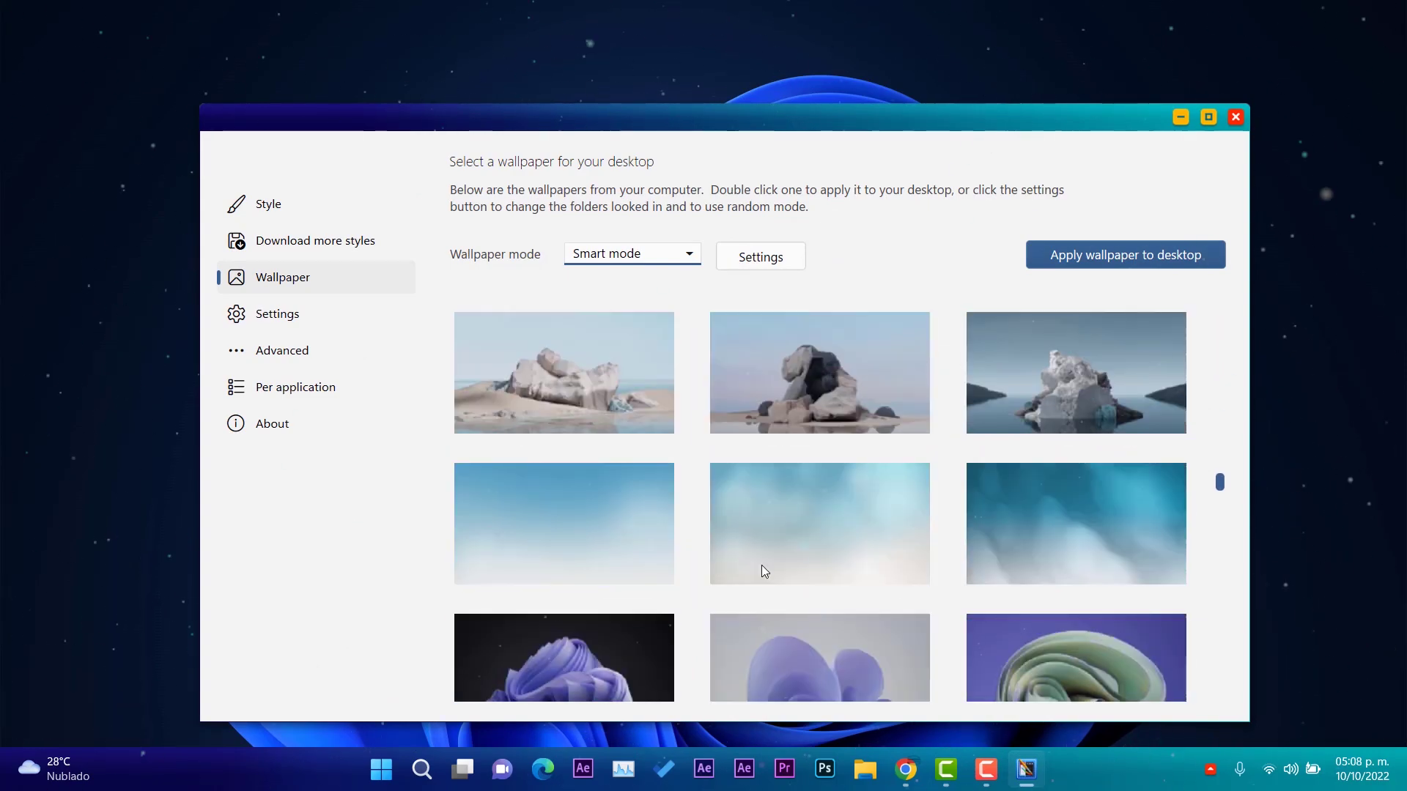
{"action": "scroll", "coordinate": [846, 551], "scroll_direction": "down", "scroll_amount": 3}
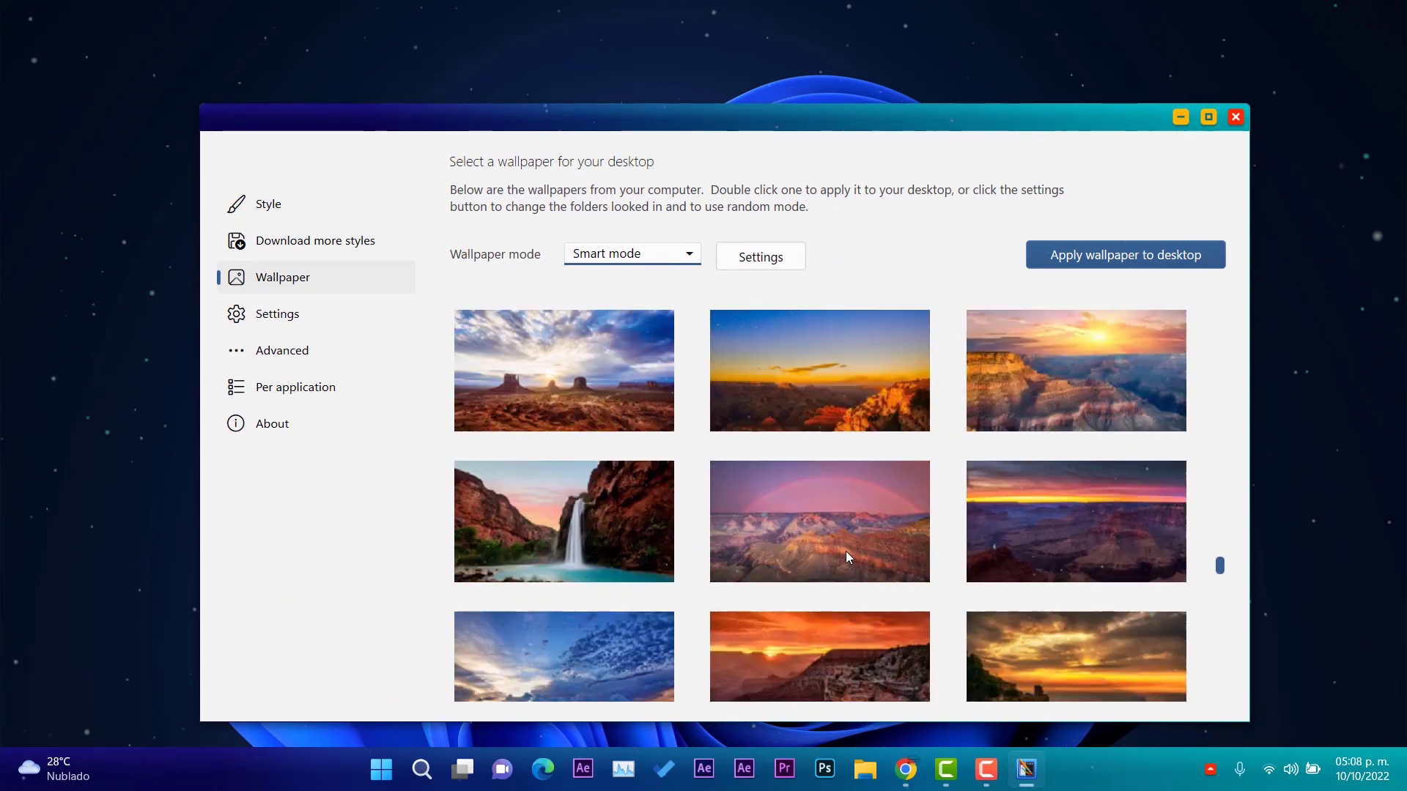
{"action": "left_click_drag", "start_coordinate": [1001, 127], "coordinate": [1026, 75]}
{"action": "left_click", "coordinate": [773, 244]}
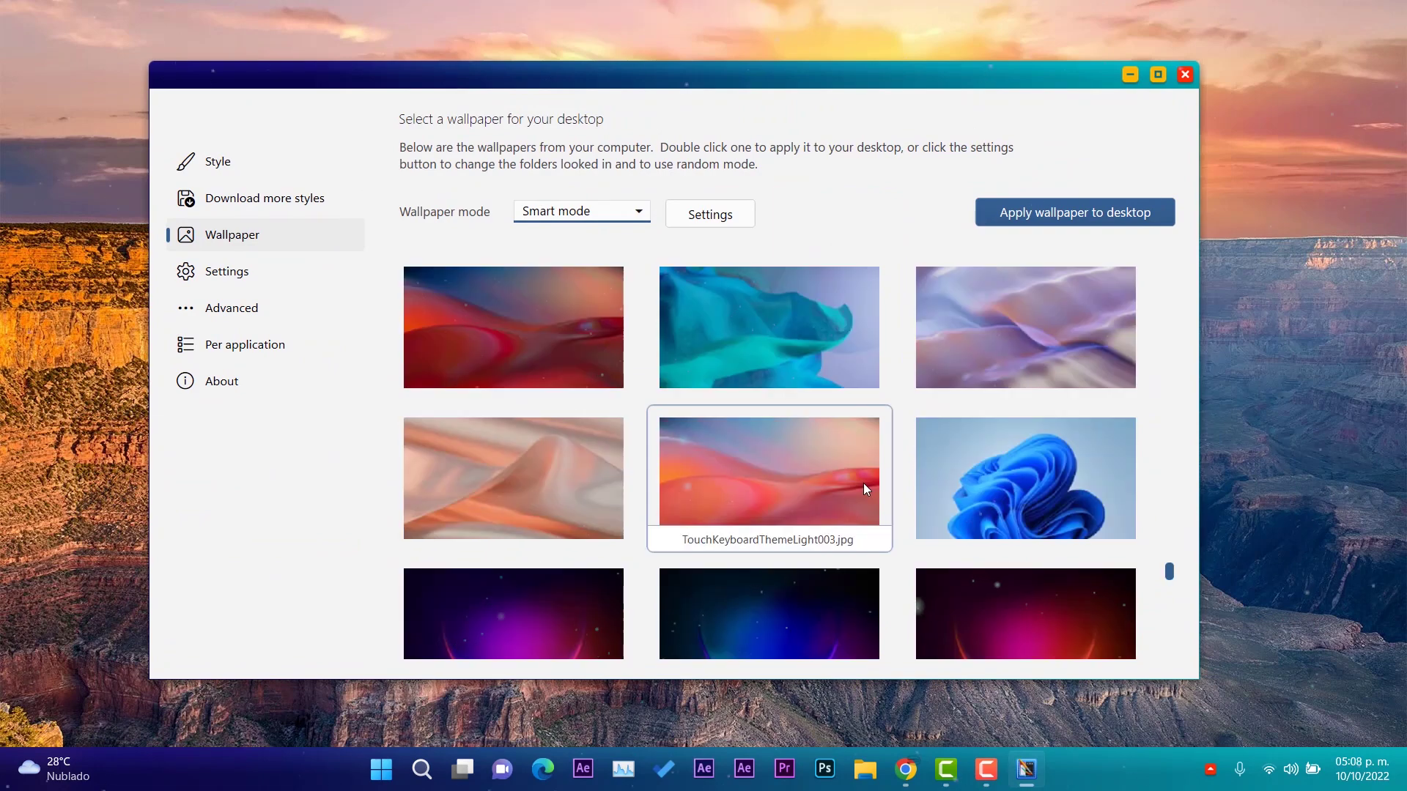
Browse the rest of the wallpaper collection
{"action": "scroll", "coordinate": [863, 482], "scroll_direction": "down", "scroll_amount": 5}
{"action": "scroll", "coordinate": [978, 516], "scroll_direction": "up", "scroll_amount": 6}
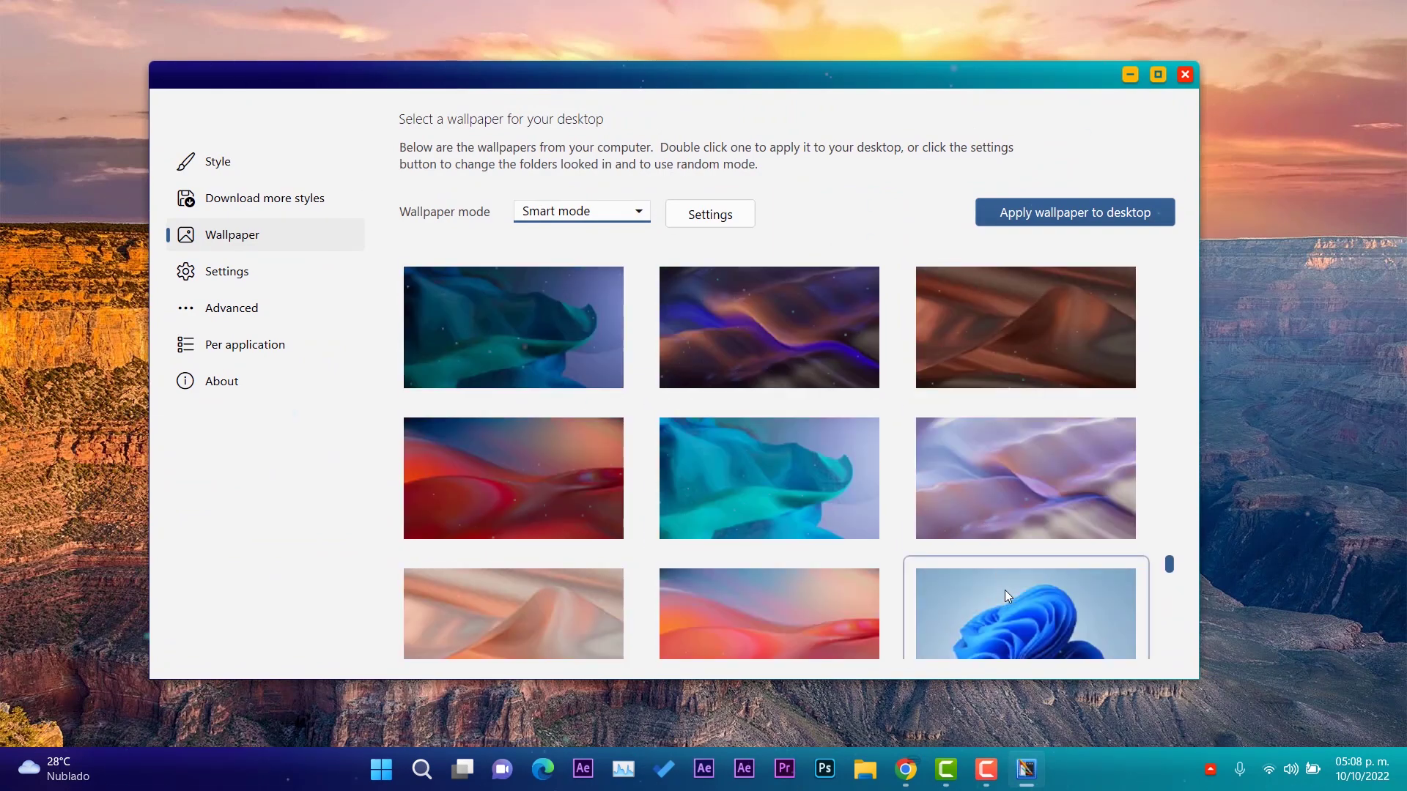
{"action": "scroll", "coordinate": [1003, 586], "scroll_direction": "down", "scroll_amount": 10}
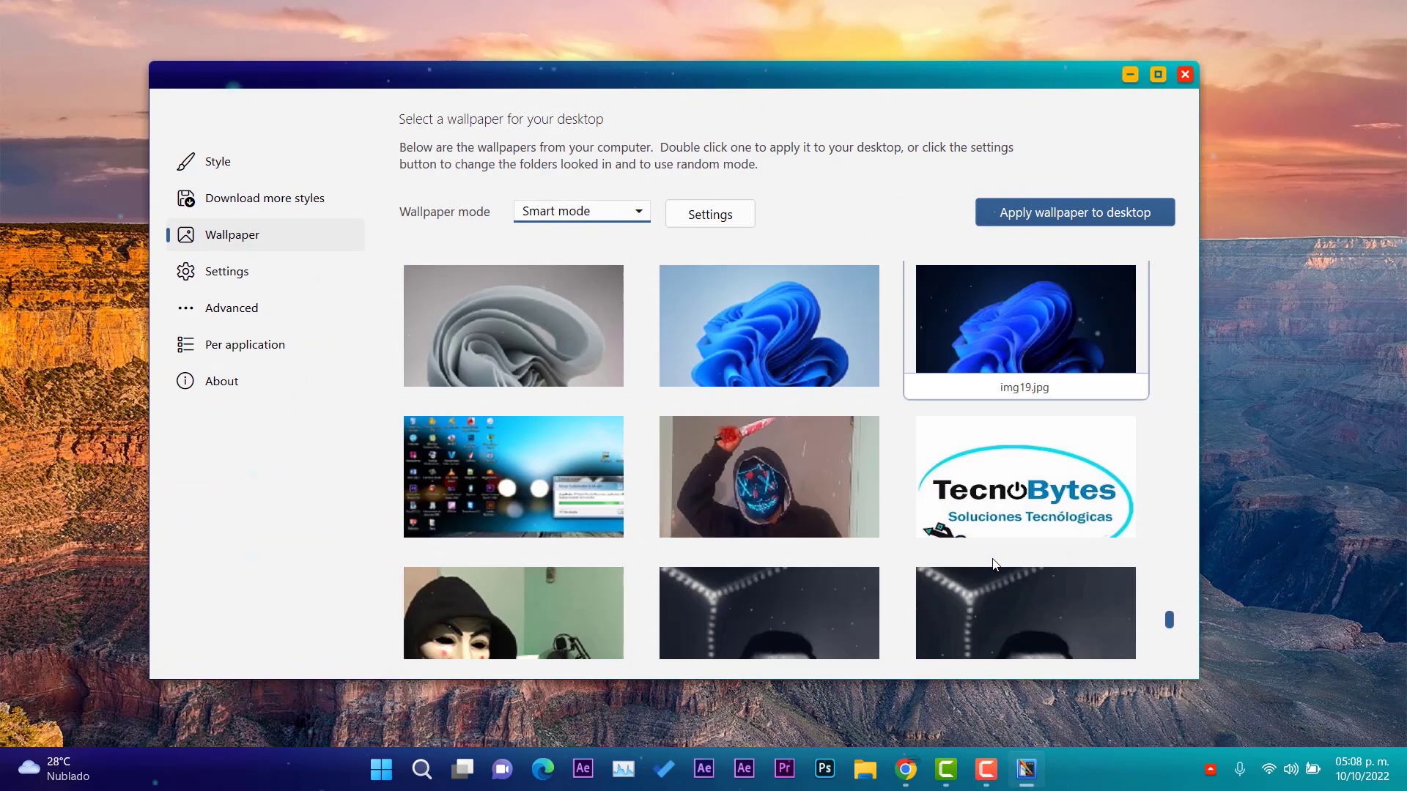
{"action": "scroll", "coordinate": [901, 513], "scroll_direction": "up", "scroll_amount": 4}
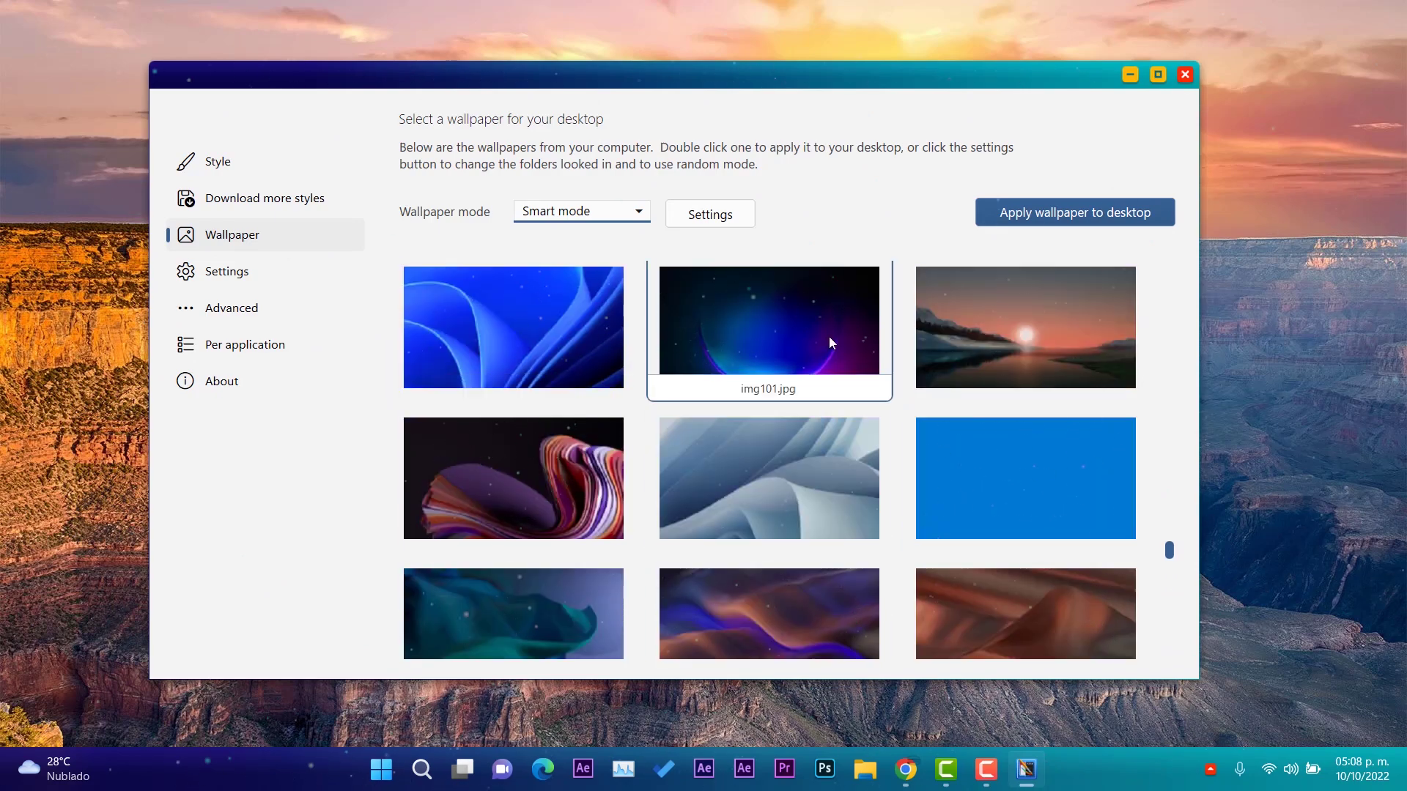
Review the Settings, Advanced, Per application and About pages, and return to the downloadable styles
{"action": "left_click", "coordinate": [224, 274]}
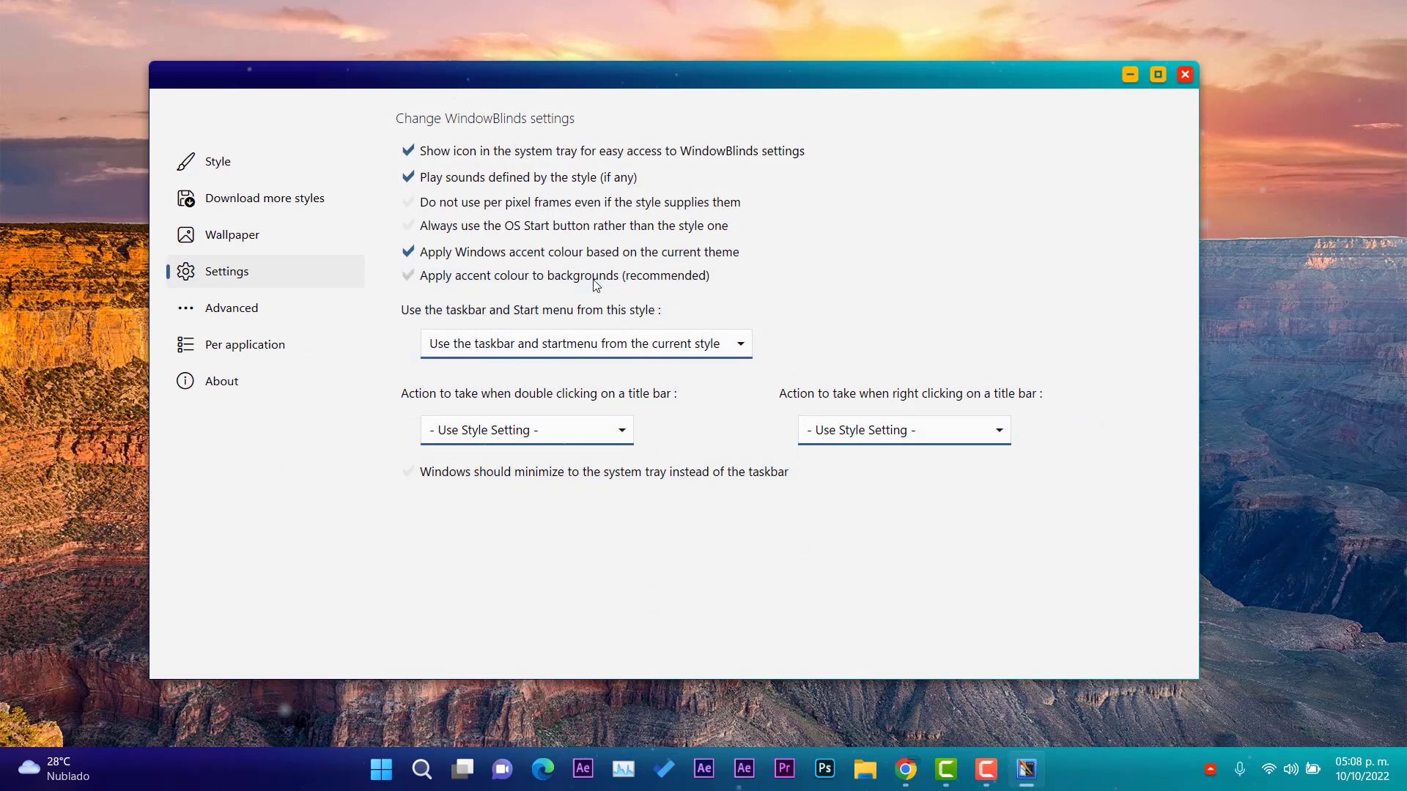
{"action": "left_click", "coordinate": [263, 315]}
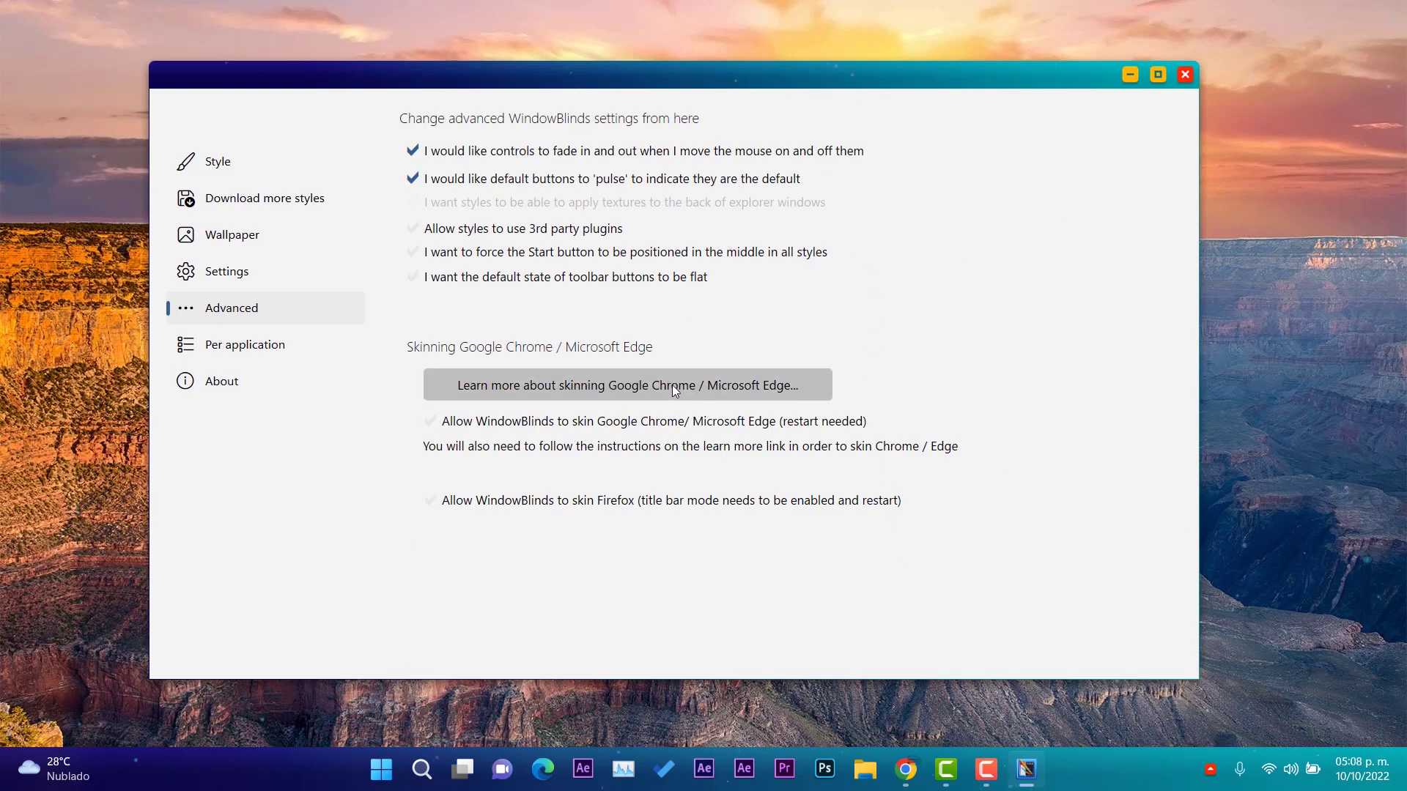
{"action": "left_click", "coordinate": [279, 349]}
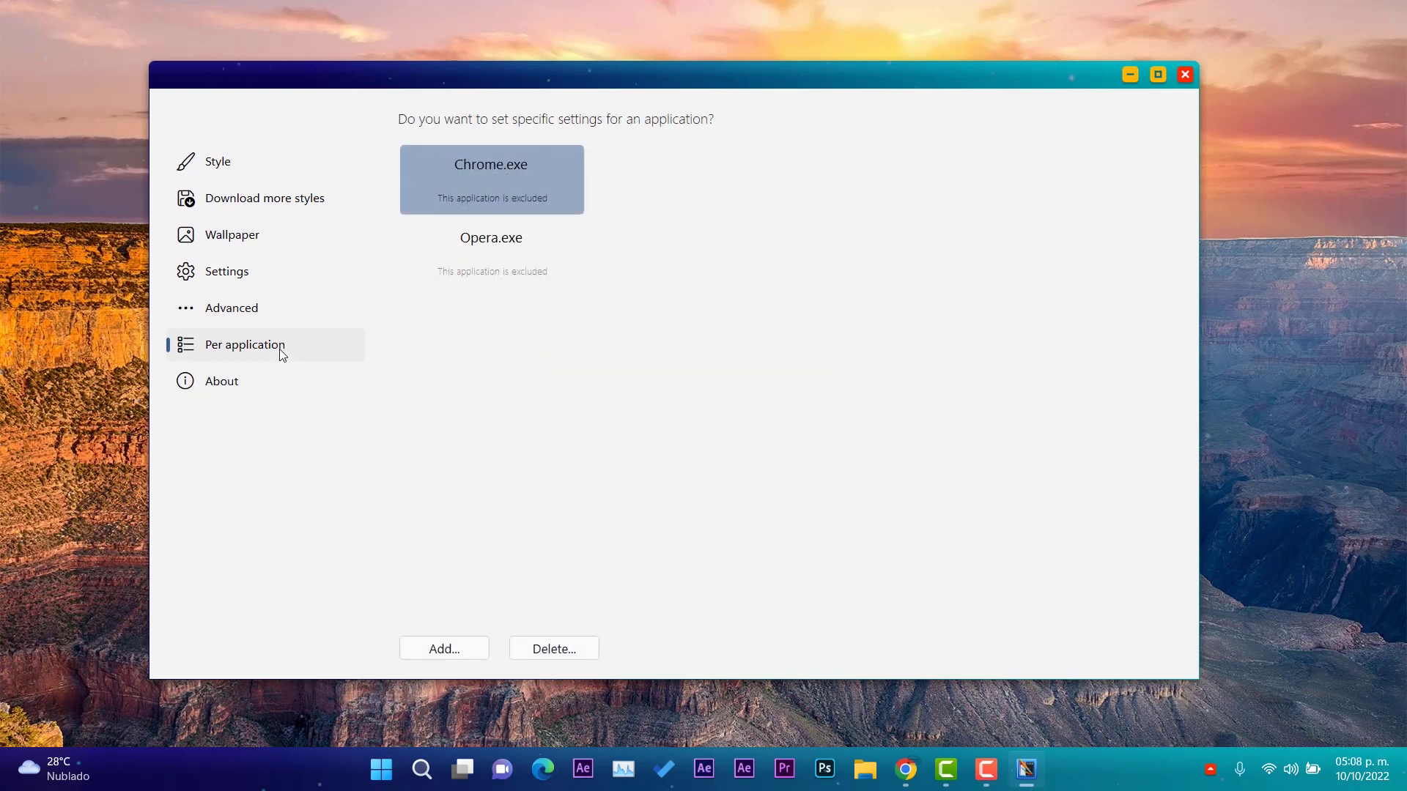
{"action": "left_click", "coordinate": [253, 377]}
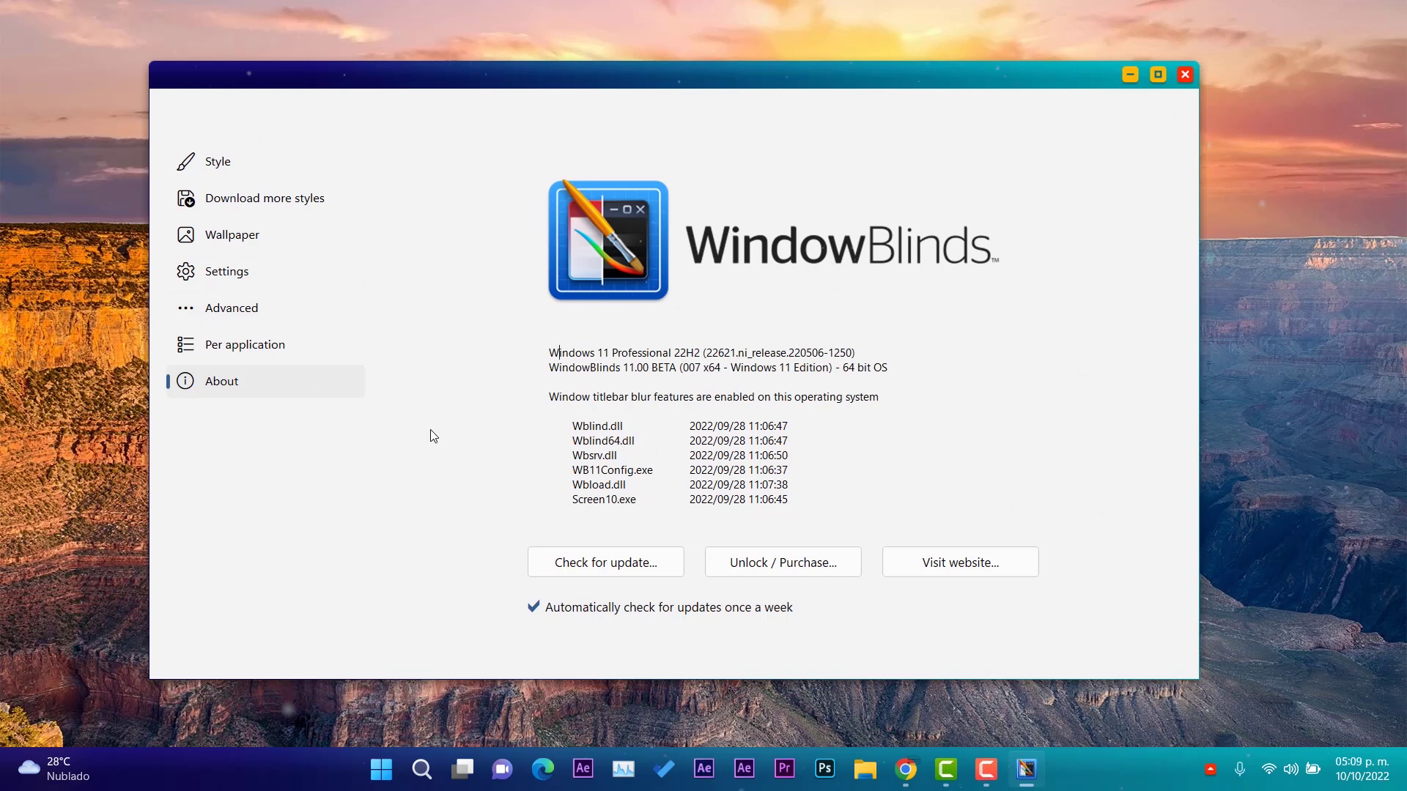
{"action": "left_click", "coordinate": [238, 238]}
{"action": "left_click", "coordinate": [274, 201]}
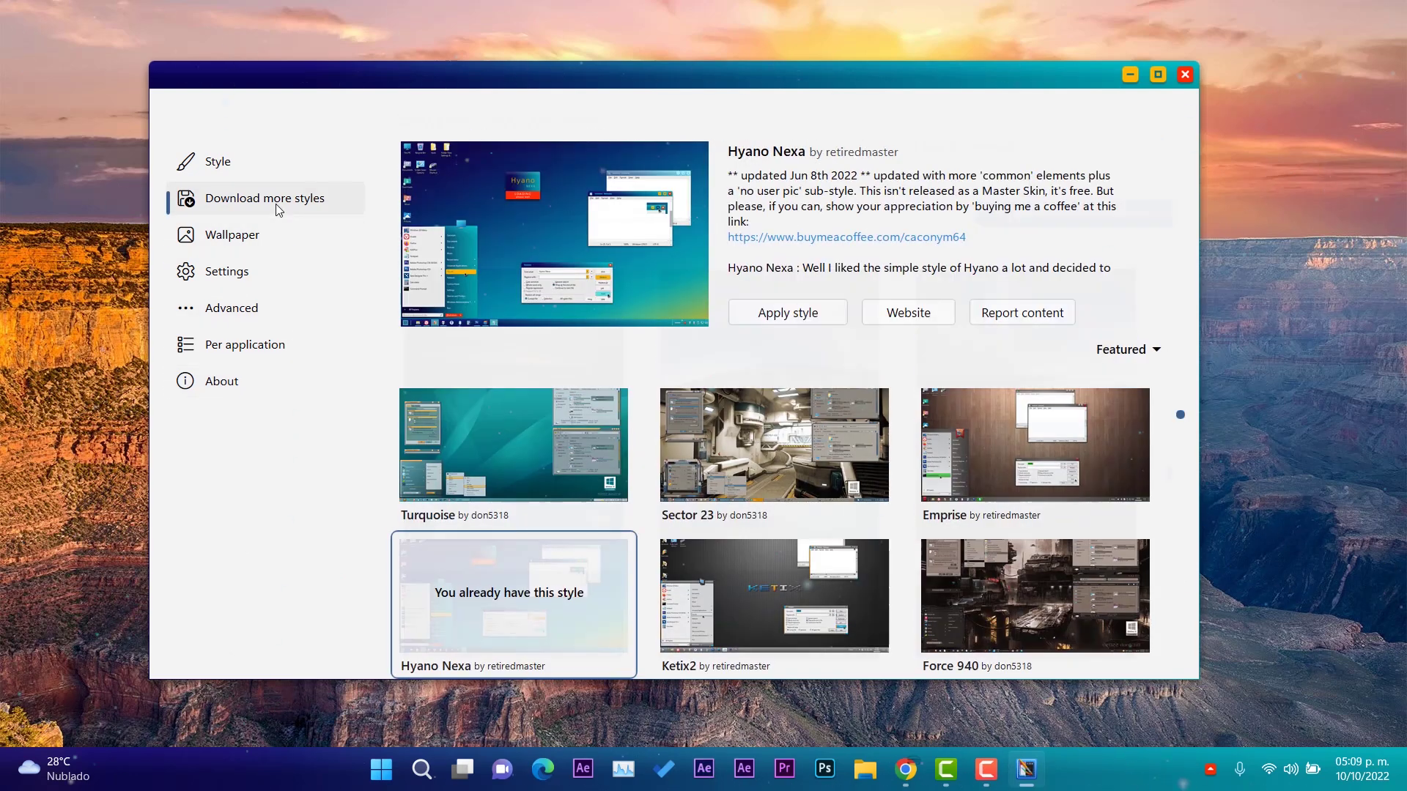
Pick the Win8 style by Stardock from the installed styles and apply it to the desktop
{"action": "left_click", "coordinate": [271, 167]}
{"action": "scroll", "coordinate": [748, 578], "scroll_direction": "down", "scroll_amount": 6}
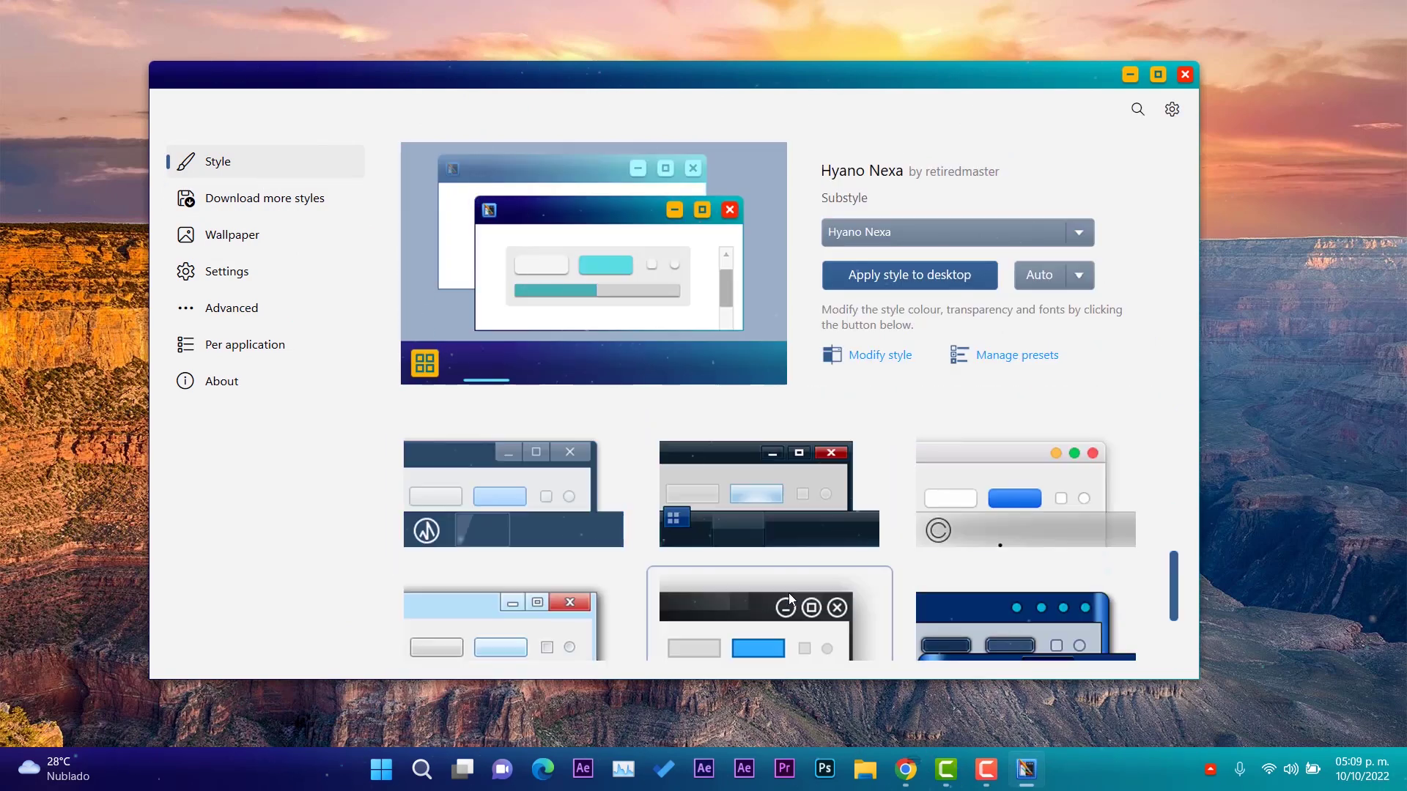
{"action": "left_click", "coordinate": [528, 493]}
{"action": "left_click", "coordinate": [890, 278]}
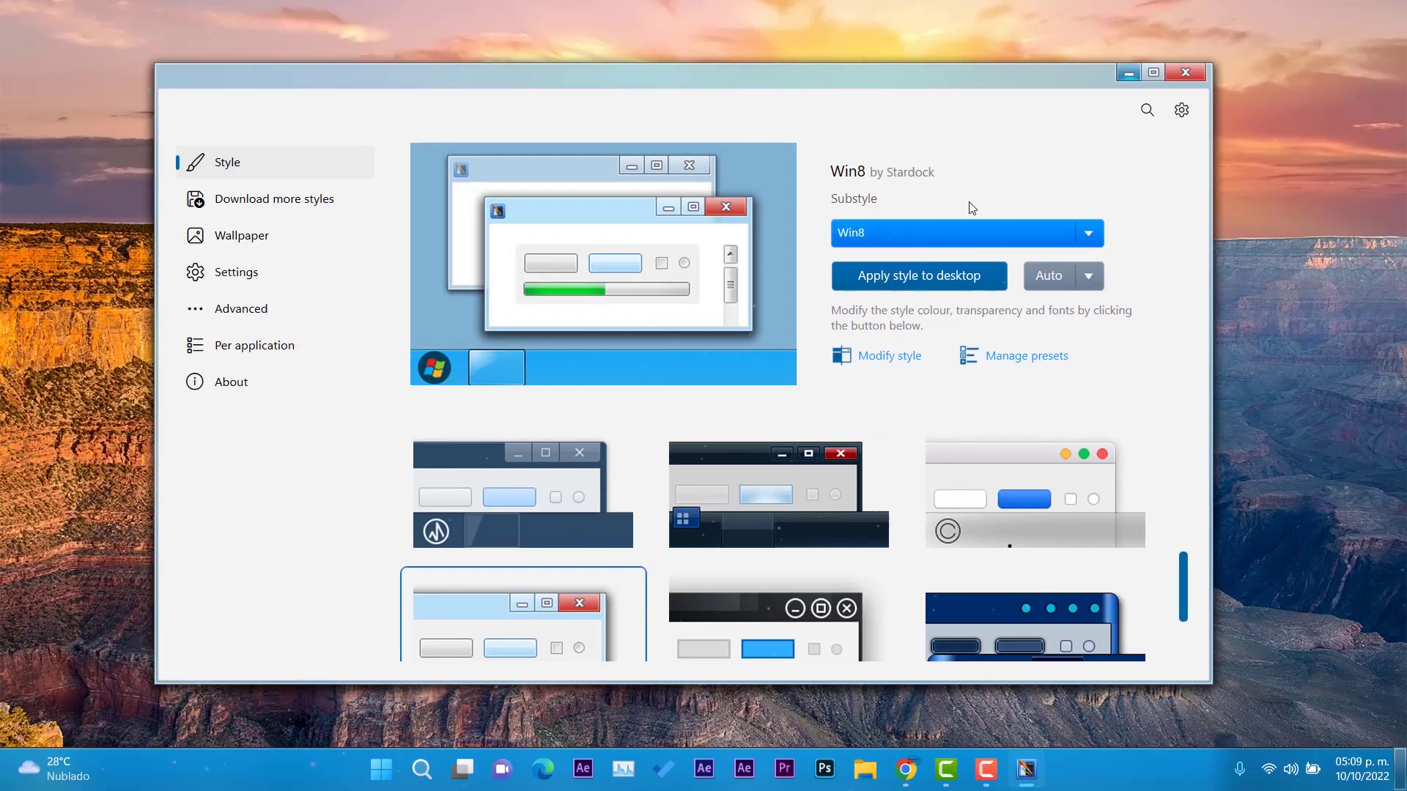
Minimize WindowBlinds, inspect File Explorer under the Win8 style as a smaller floating window, and close it
{"action": "left_click", "coordinate": [1119, 78]}
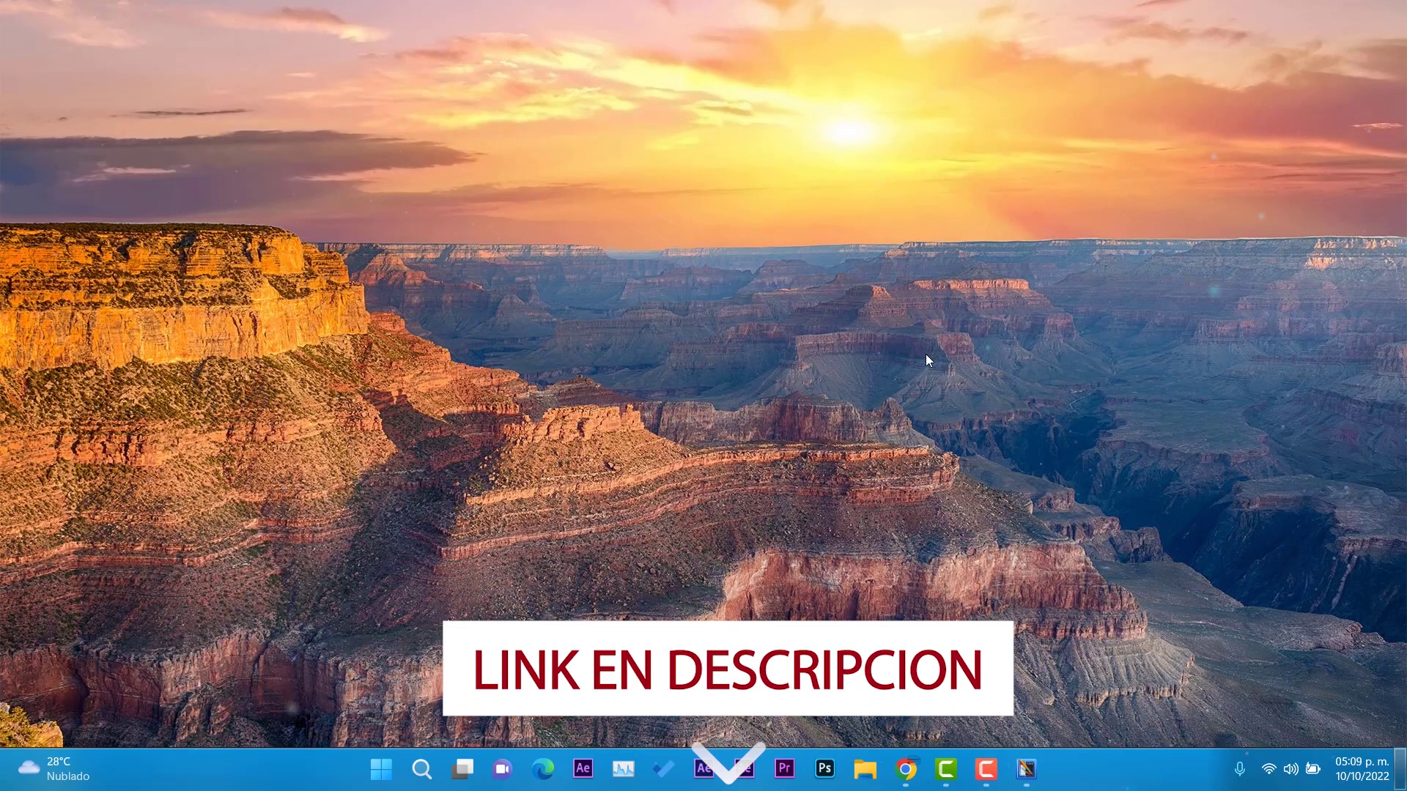
{"action": "key", "text": "super+e"}
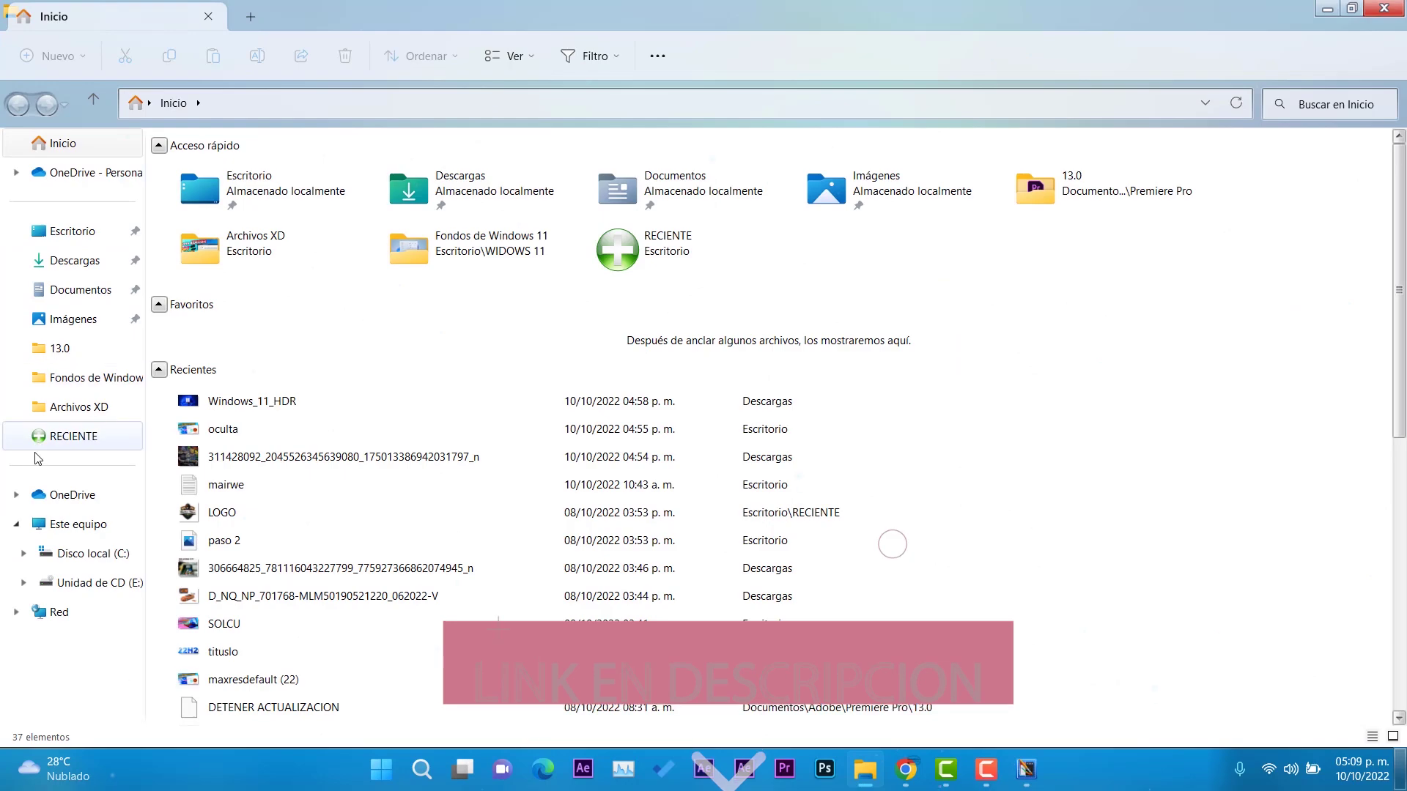
{"action": "left_click_drag", "start_coordinate": [790, 12], "coordinate": [894, 178]}
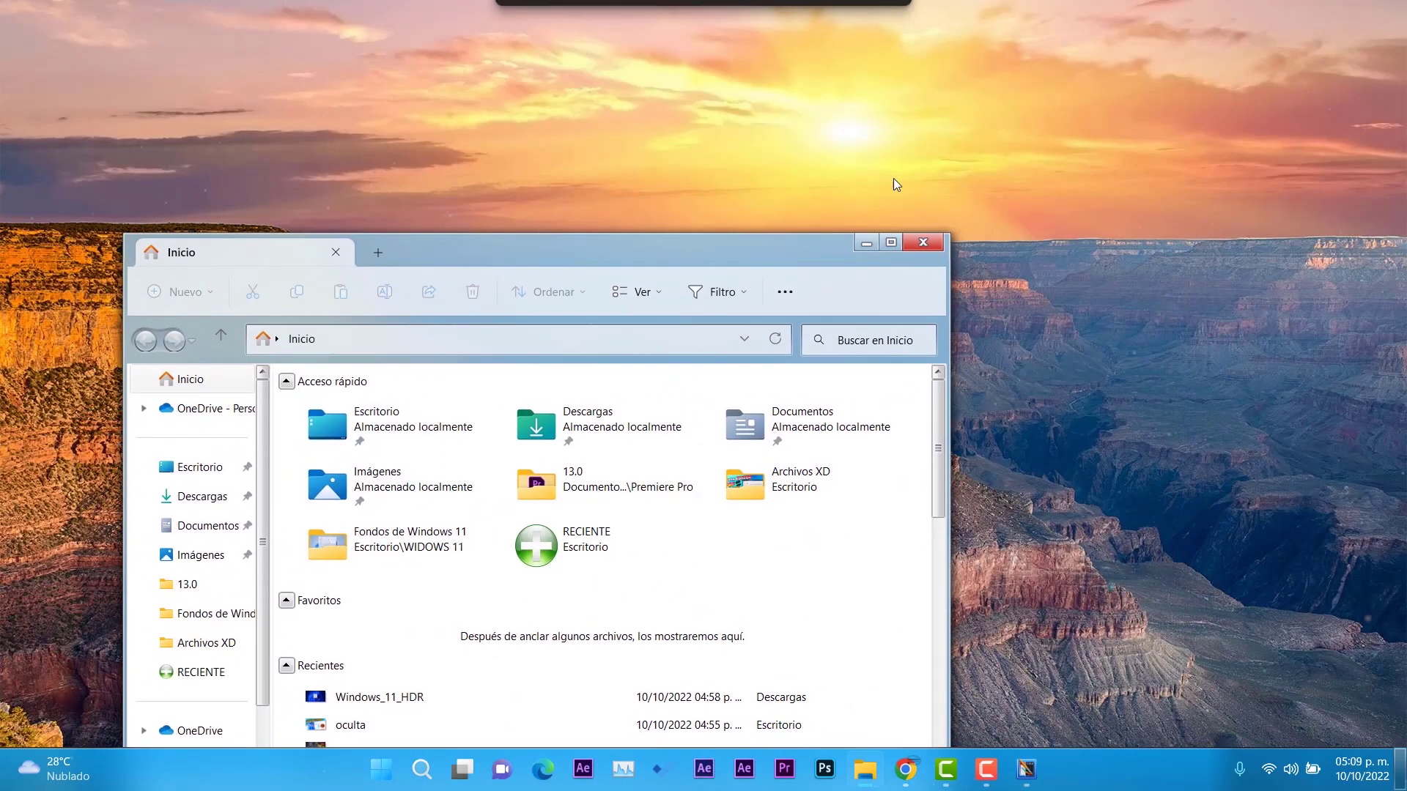
{"action": "left_click", "coordinate": [925, 244]}
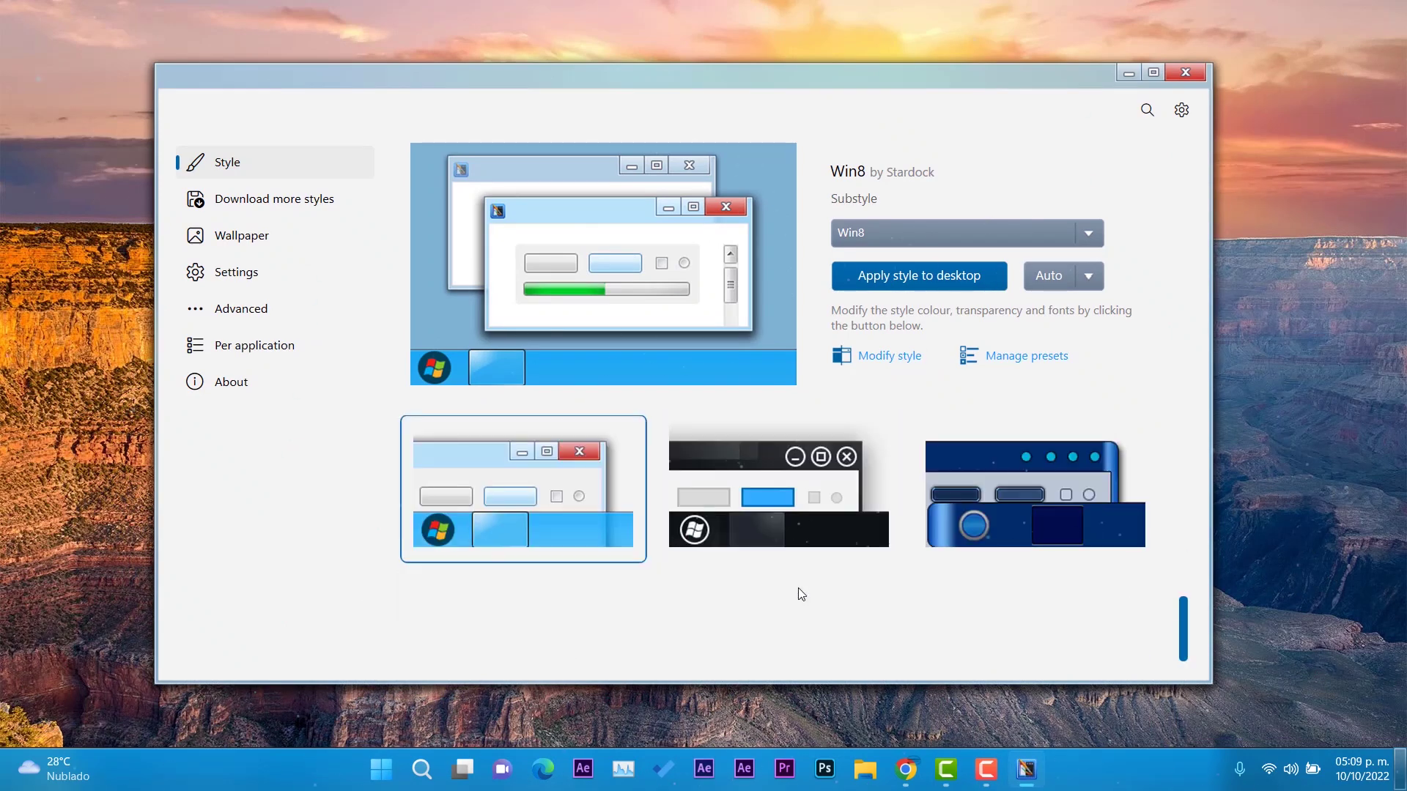
Open and close the Start menu several times to check it under the Win8 style
{"action": "left_click", "coordinate": [387, 774]}
{"action": "left_click", "coordinate": [384, 776]}
{"action": "left_click", "coordinate": [382, 777]}
{"action": "left_click", "coordinate": [382, 775]}
{"action": "left_click", "coordinate": [382, 776]}
{"action": "left_click", "coordinate": [382, 776]}
{"action": "left_click", "coordinate": [382, 775]}
{"action": "left_click", "coordinate": [382, 776]}
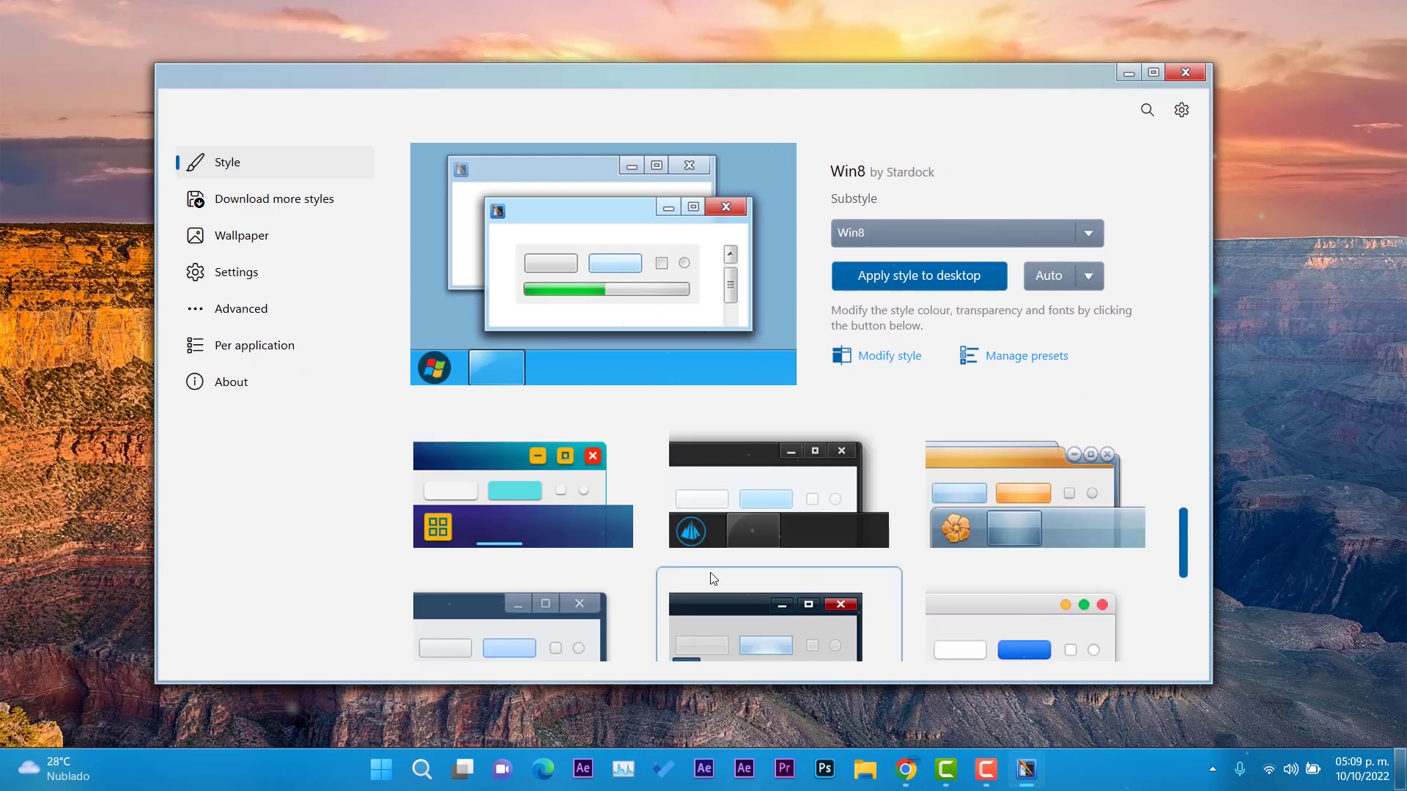
Reapply the Hyano Nexa style, switch its substyle to Hyano Nexa No User Pic and apply that to the desktop
{"action": "left_click", "coordinate": [525, 469]}
{"action": "left_click", "coordinate": [869, 276]}
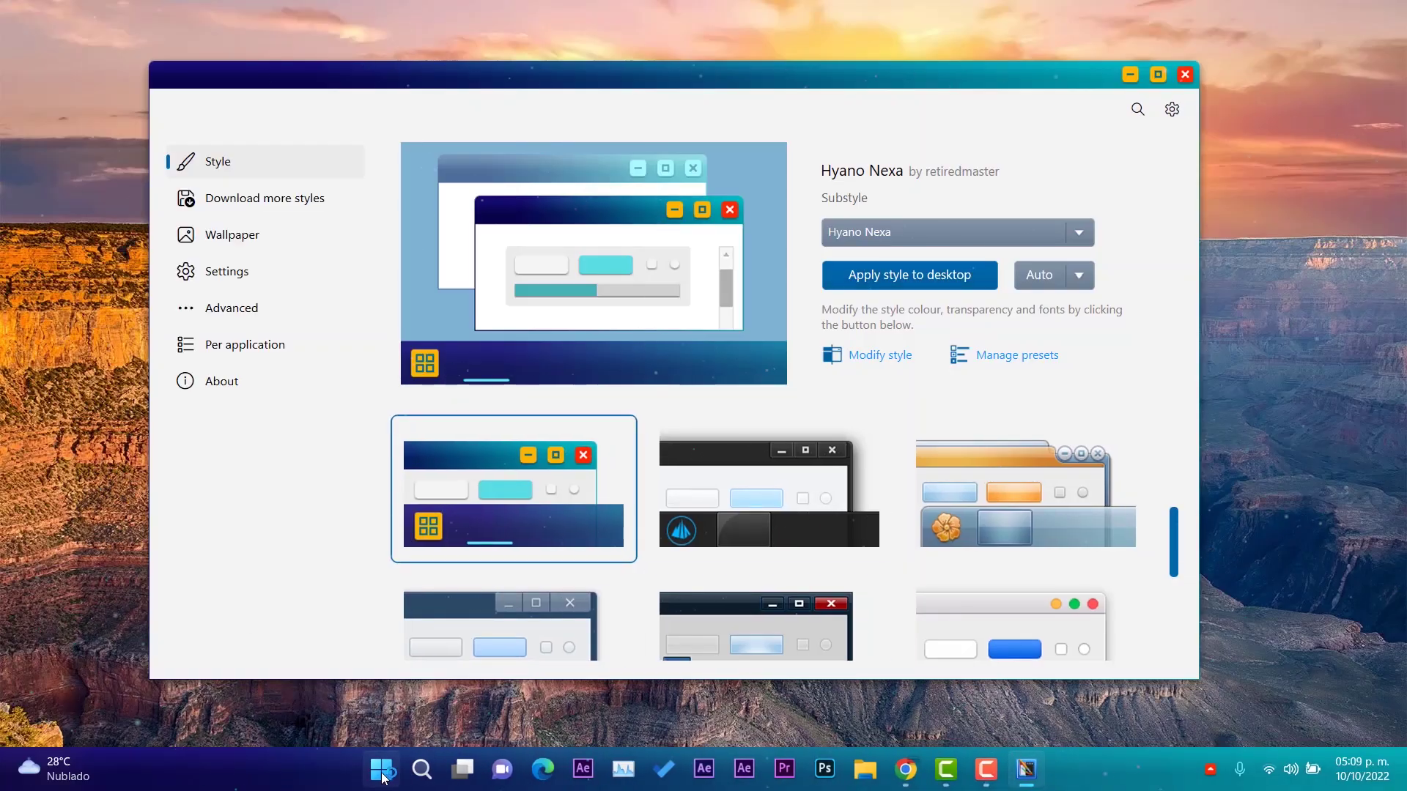
{"action": "left_click", "coordinate": [1045, 247]}
{"action": "left_click", "coordinate": [1046, 247]}
{"action": "left_click", "coordinate": [1033, 242]}
{"action": "left_click", "coordinate": [917, 275]}
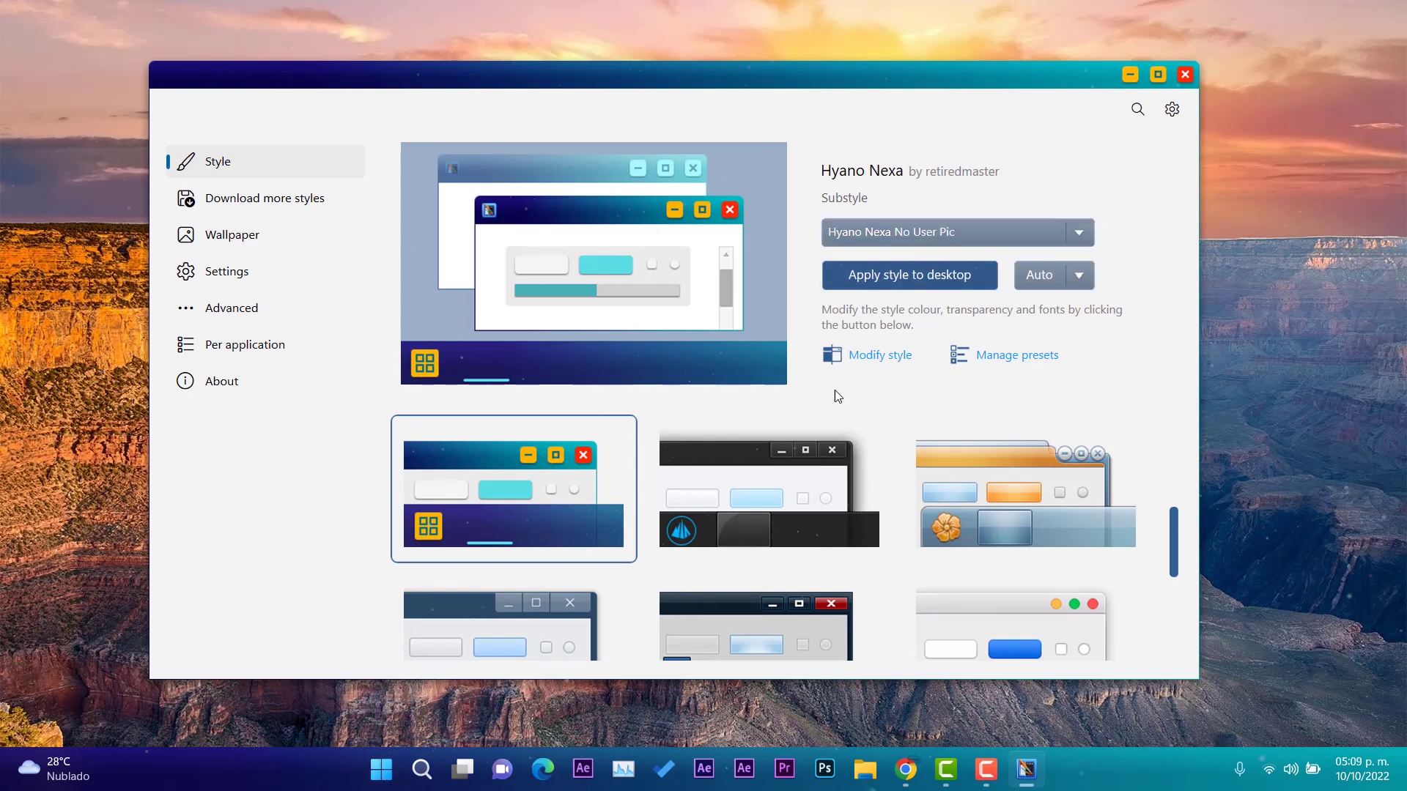
Revisit the wallpaper page and return to the list of installed styles
{"action": "scroll", "coordinate": [618, 455], "scroll_direction": "up", "scroll_amount": 3}
{"action": "left_click", "coordinate": [243, 235]}
{"action": "left_click", "coordinate": [271, 164]}
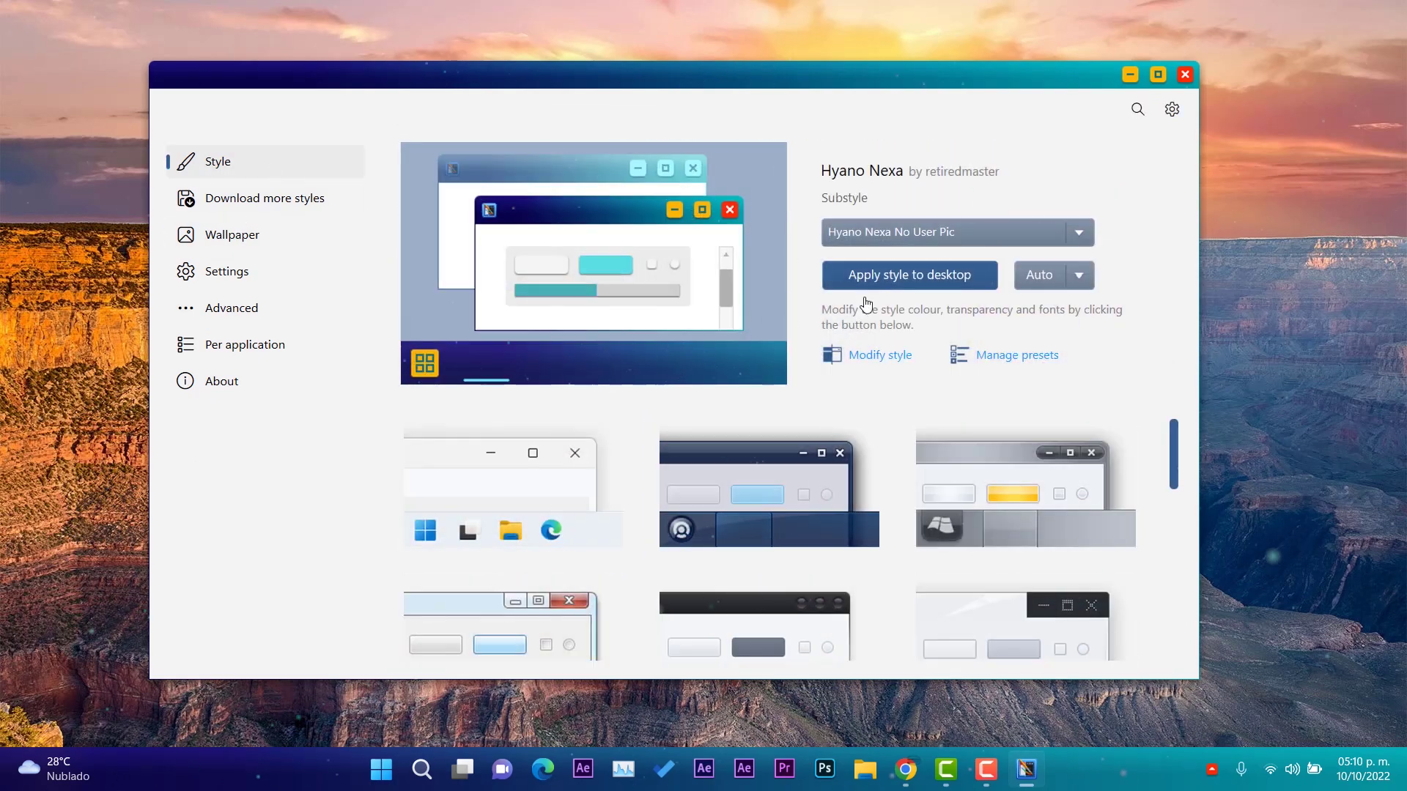
Browse the featured downloadable styles, download the Able style, apply it, and close WindowBlinds
{"action": "left_click", "coordinate": [290, 205]}
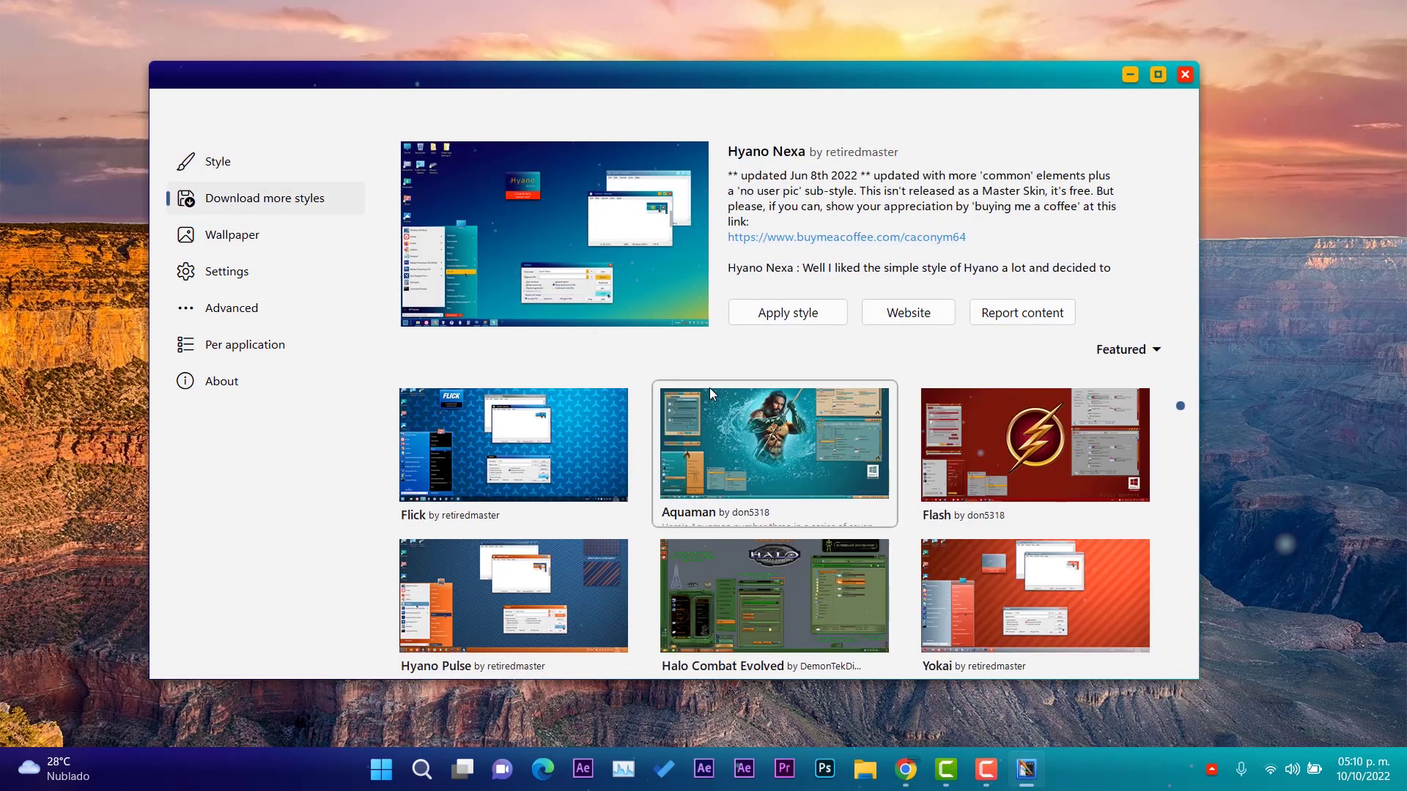
{"action": "scroll", "coordinate": [737, 470], "scroll_direction": "down", "scroll_amount": 10}
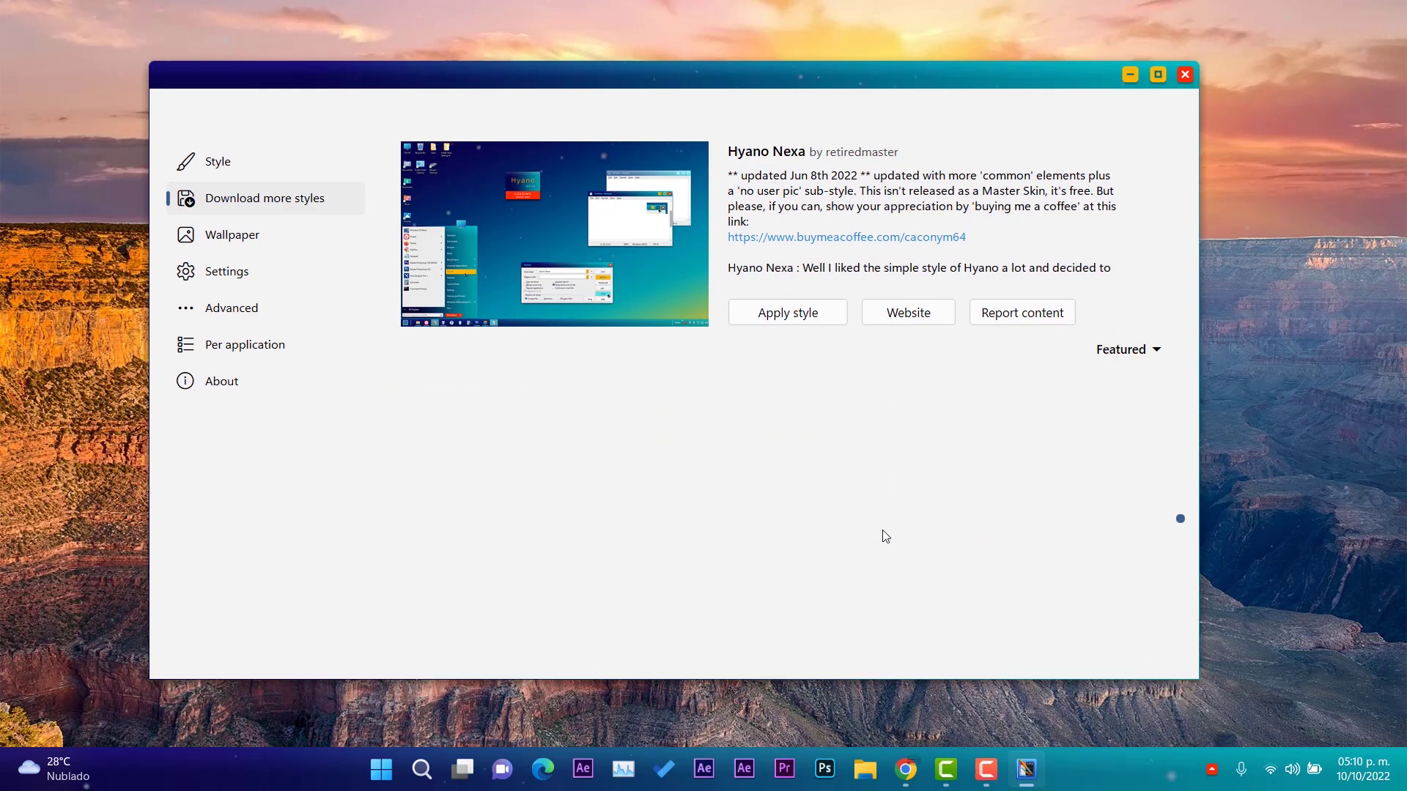
{"action": "scroll", "coordinate": [788, 498], "scroll_direction": "down", "scroll_amount": 2}
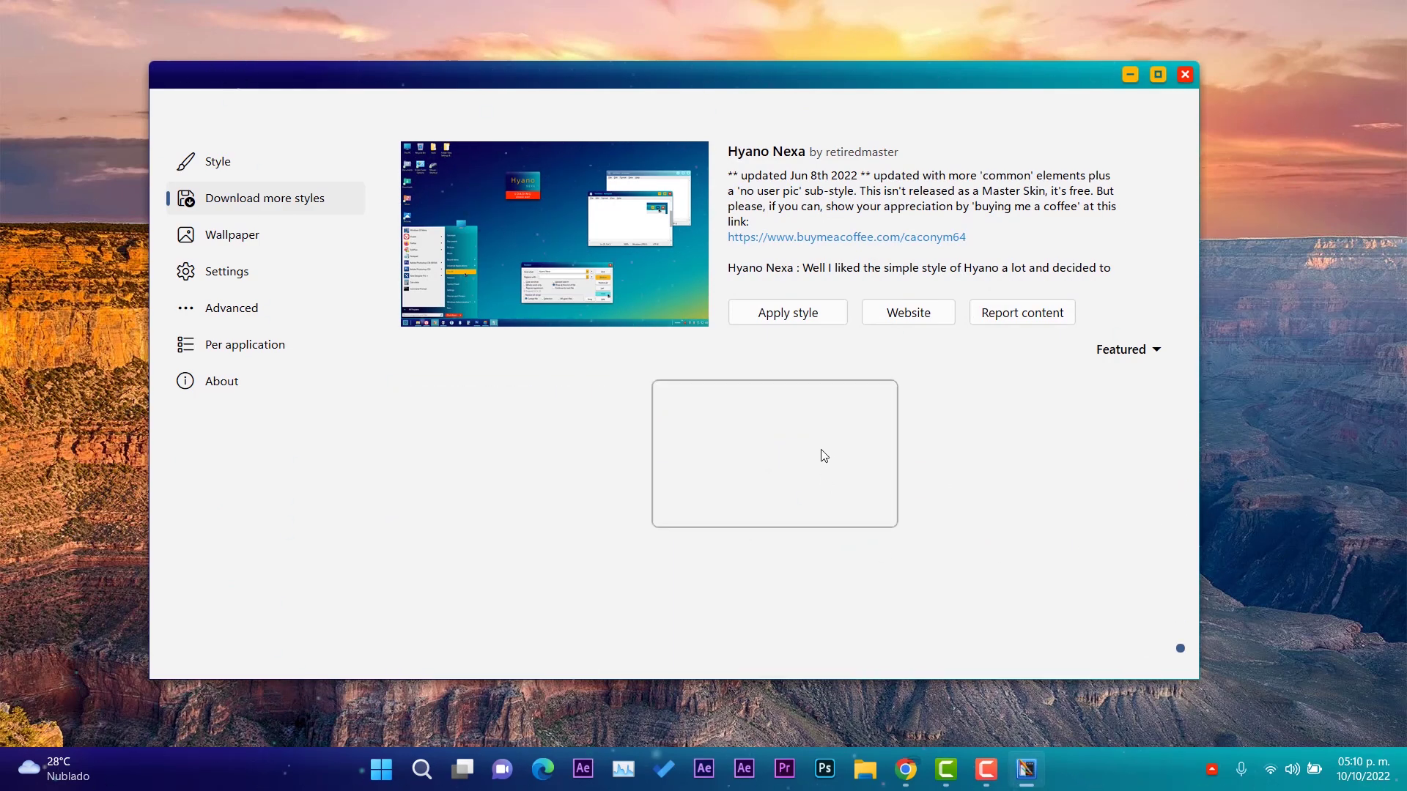
{"action": "mouse_move", "coordinate": [827, 455]}
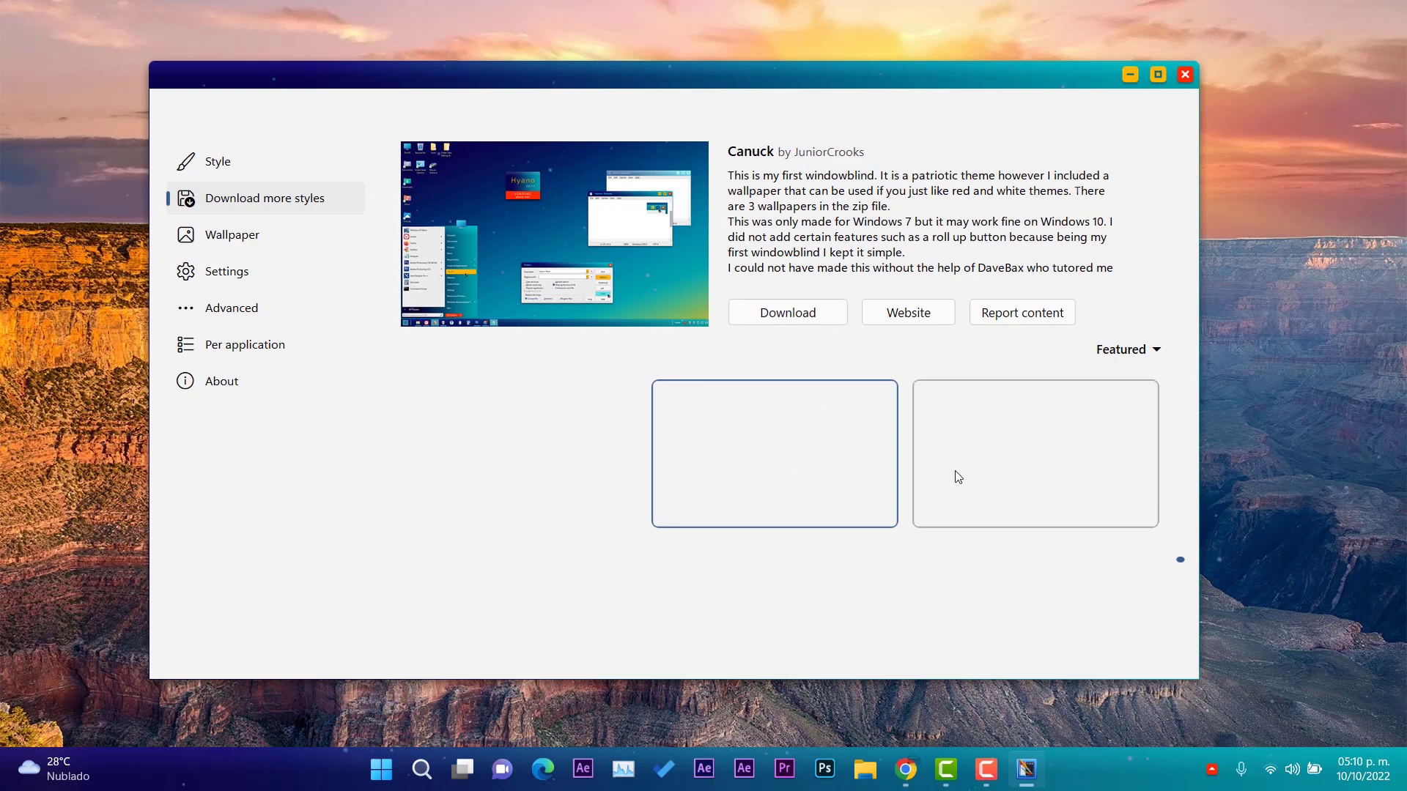
{"action": "scroll", "coordinate": [955, 478], "scroll_direction": "up", "scroll_amount": 2}
{"action": "double_click", "coordinate": [918, 600]}
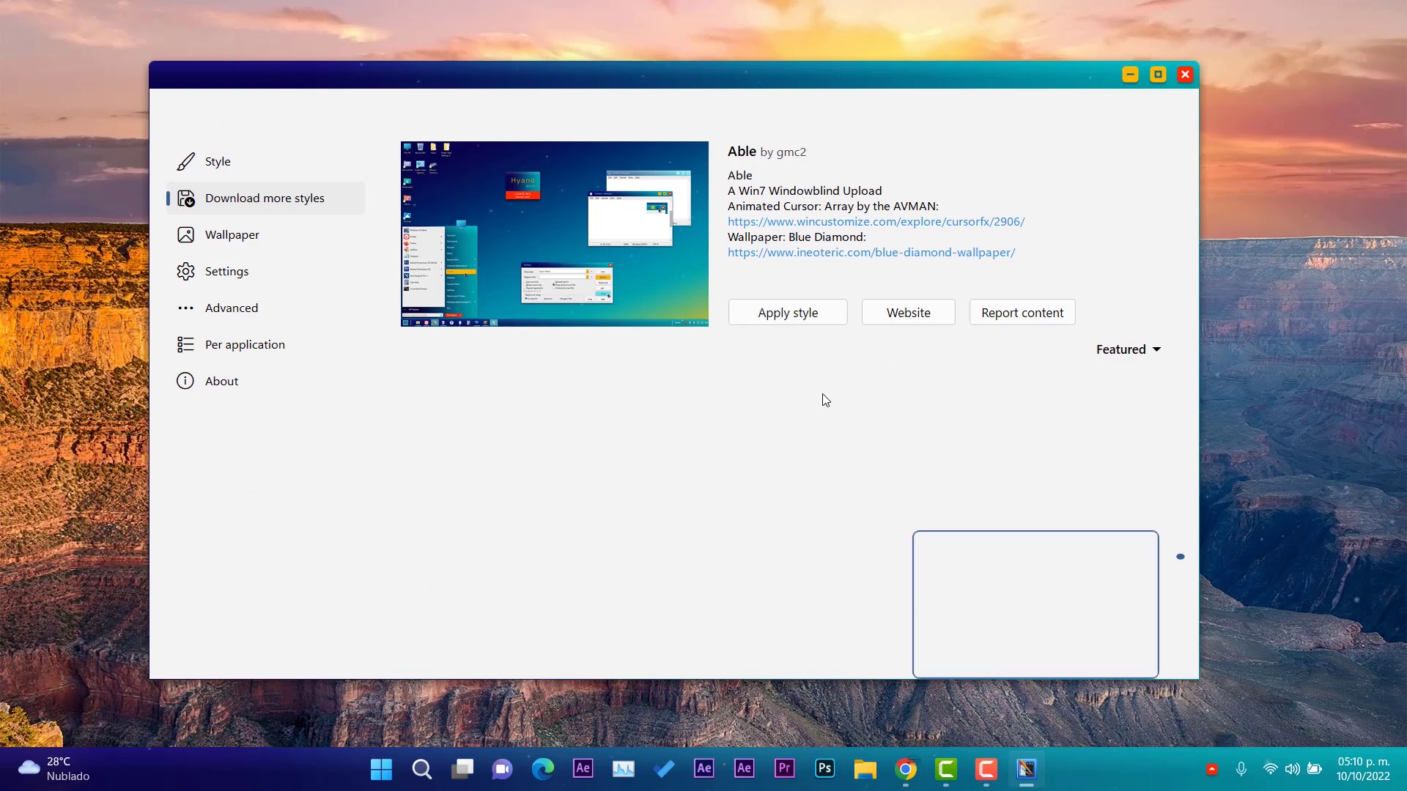
{"action": "left_click", "coordinate": [789, 311]}
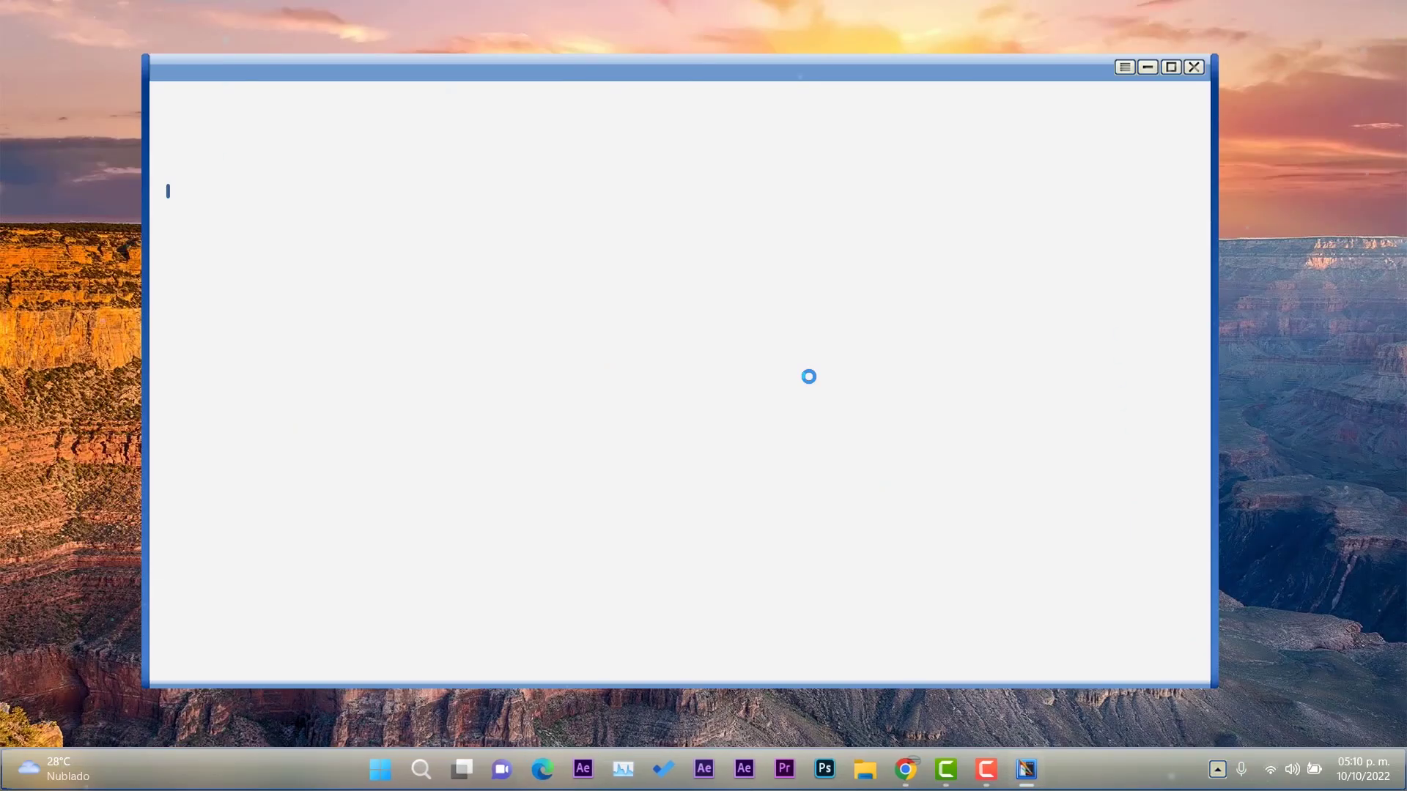
{"action": "left_click", "coordinate": [1195, 67]}
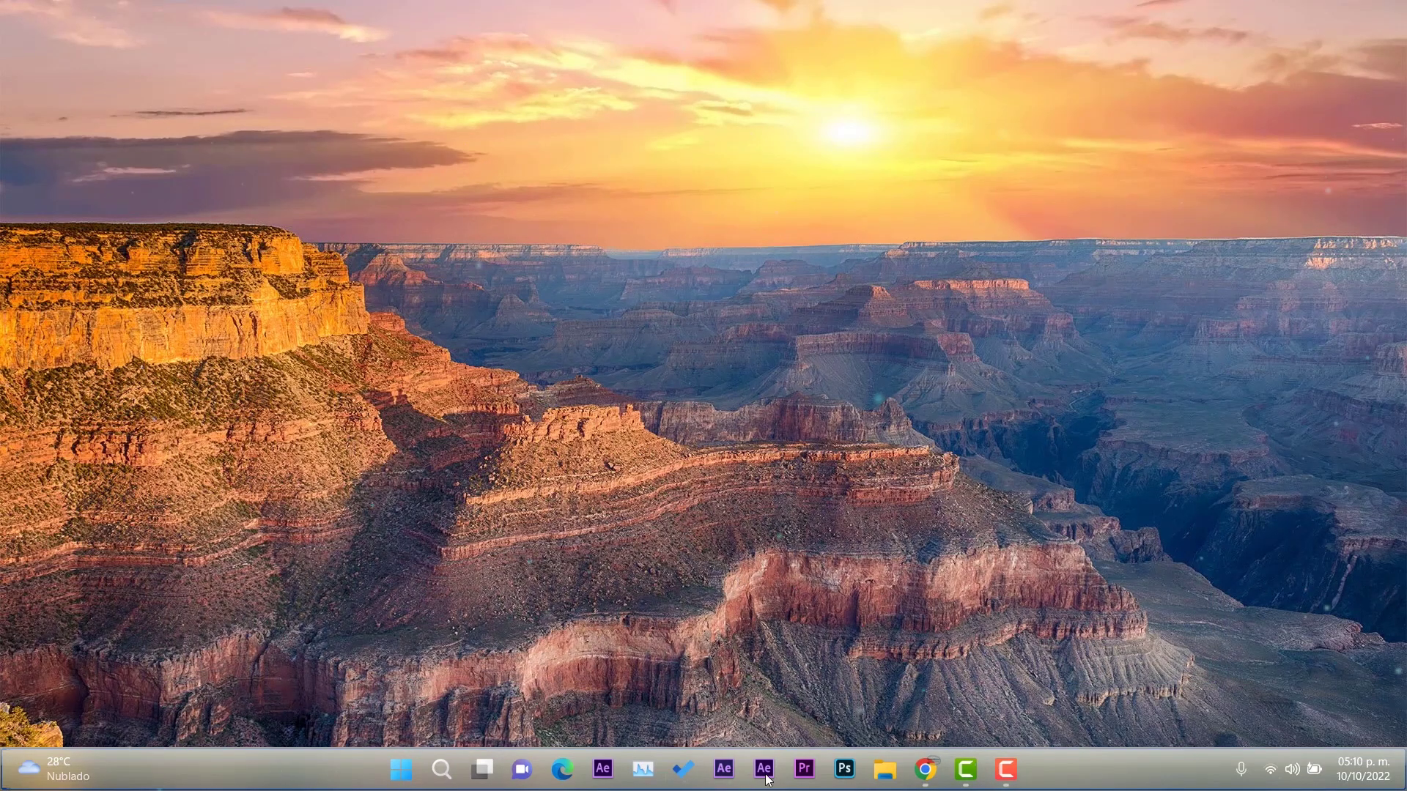
Open the Windows search panel and the Start menu to check them under the Able style, and close them
{"action": "left_click", "coordinate": [442, 770]}
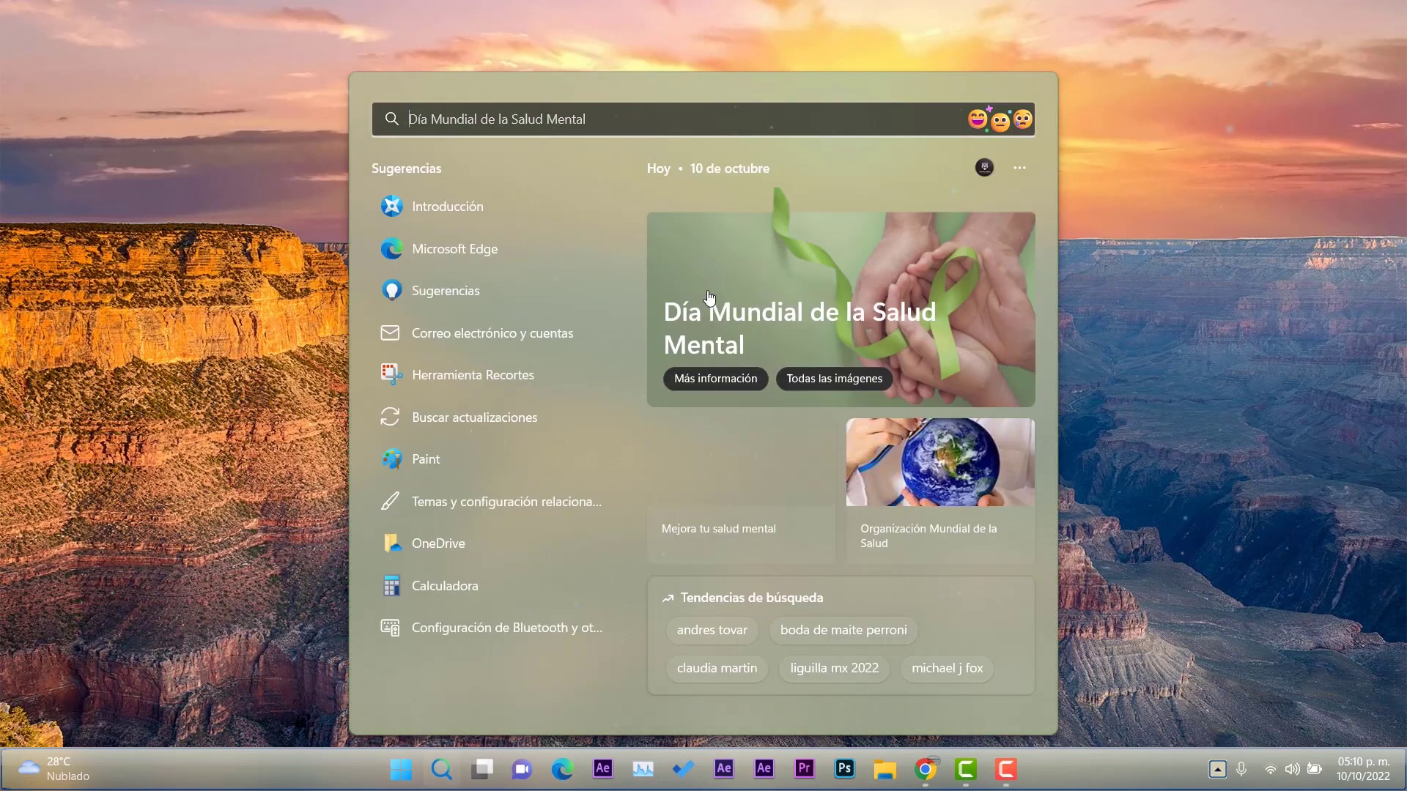
{"action": "left_click", "coordinate": [392, 775]}
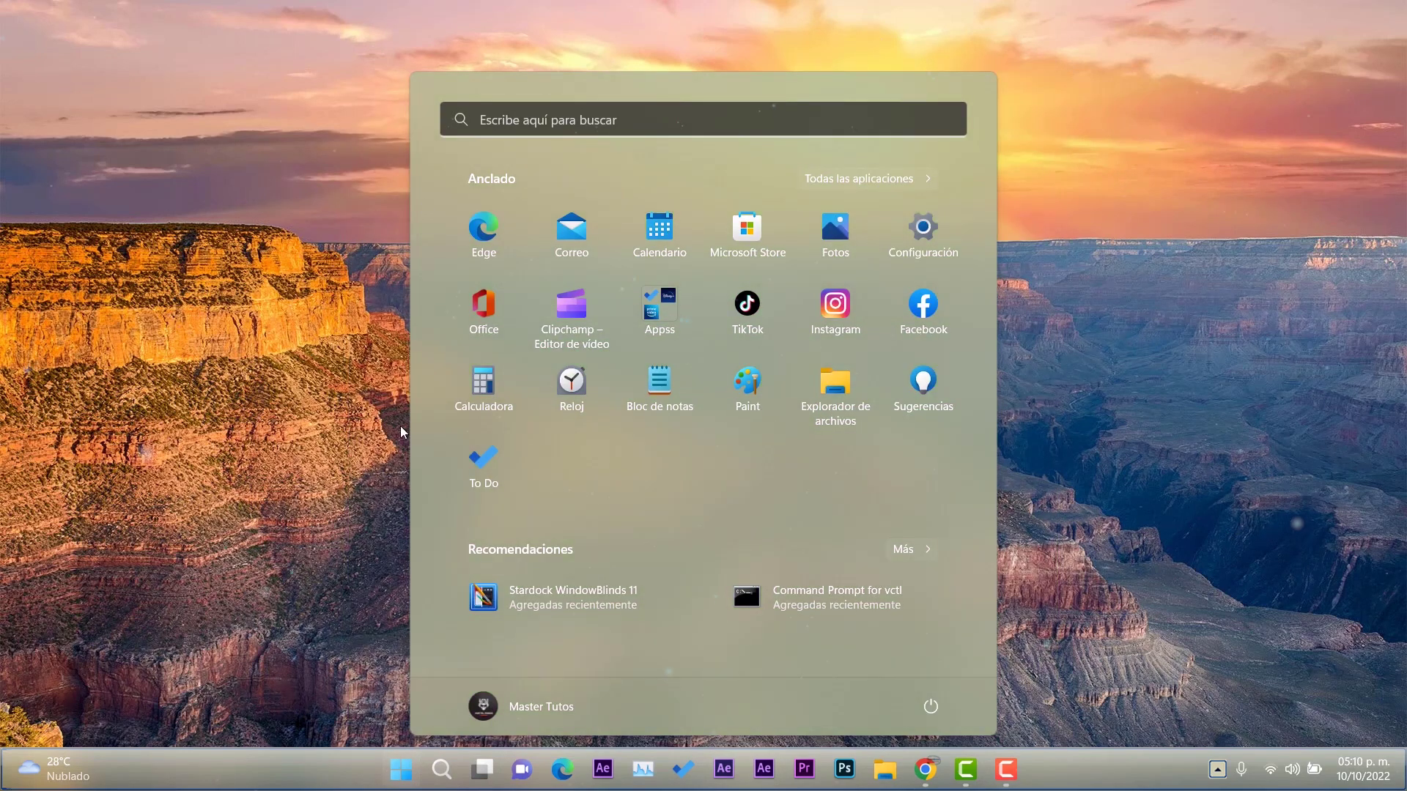
{"action": "left_click", "coordinate": [1053, 516]}
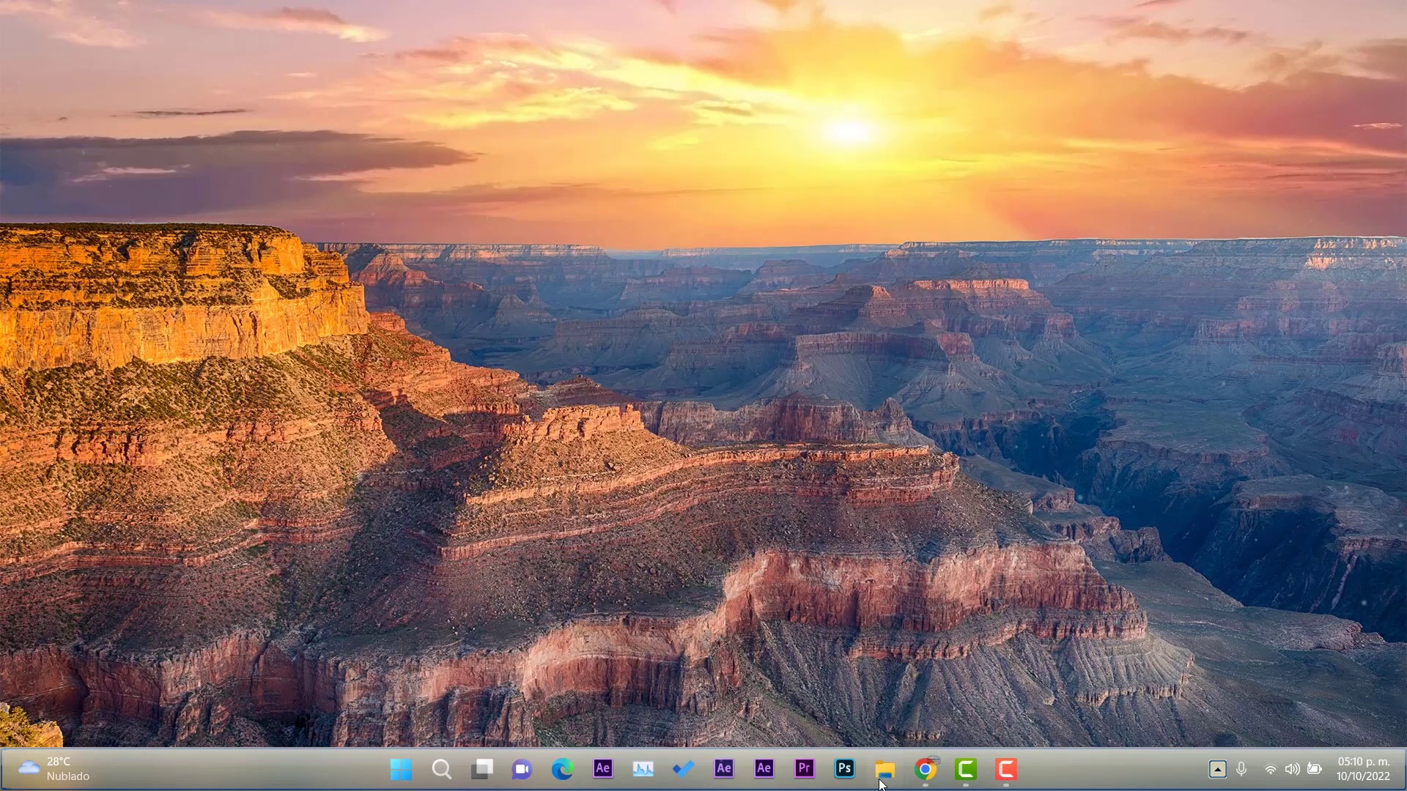